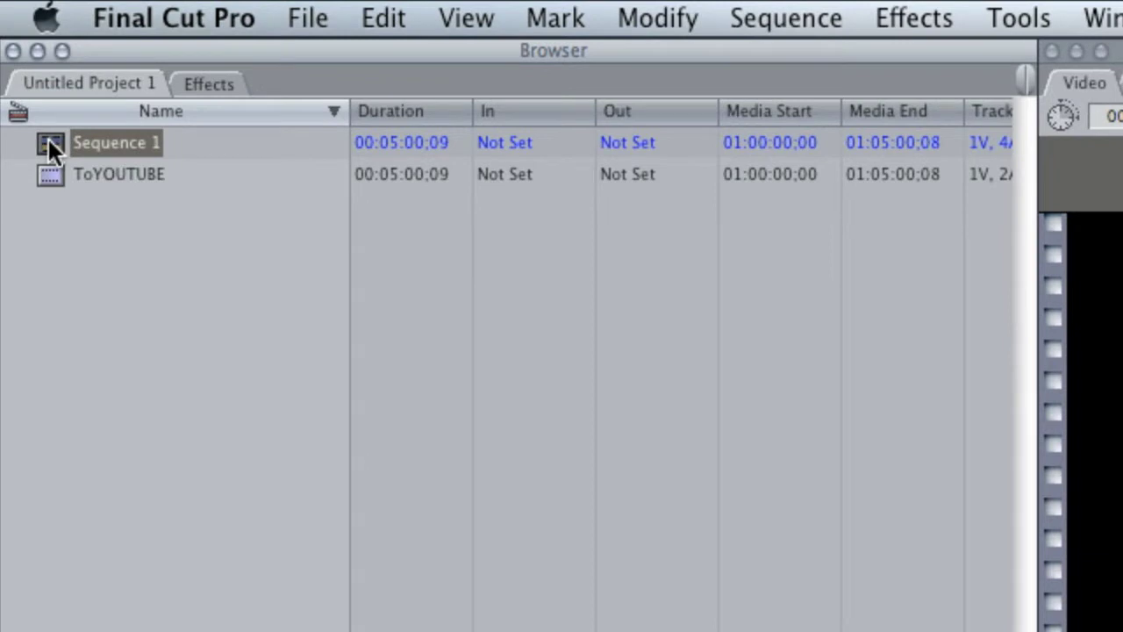
Step: Send Sequence 1 from Final Cut Pro to Compressor via File > Export > Using Compressor
{"action": "left_click", "coordinate": [299, 21]}
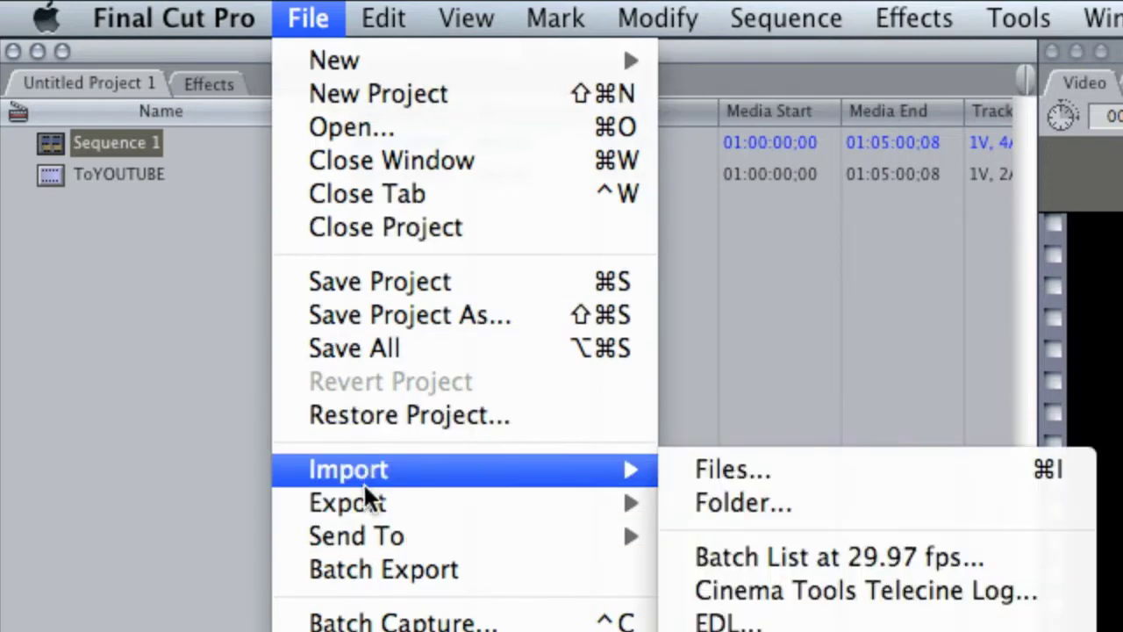
{"action": "mouse_move", "coordinate": [363, 498]}
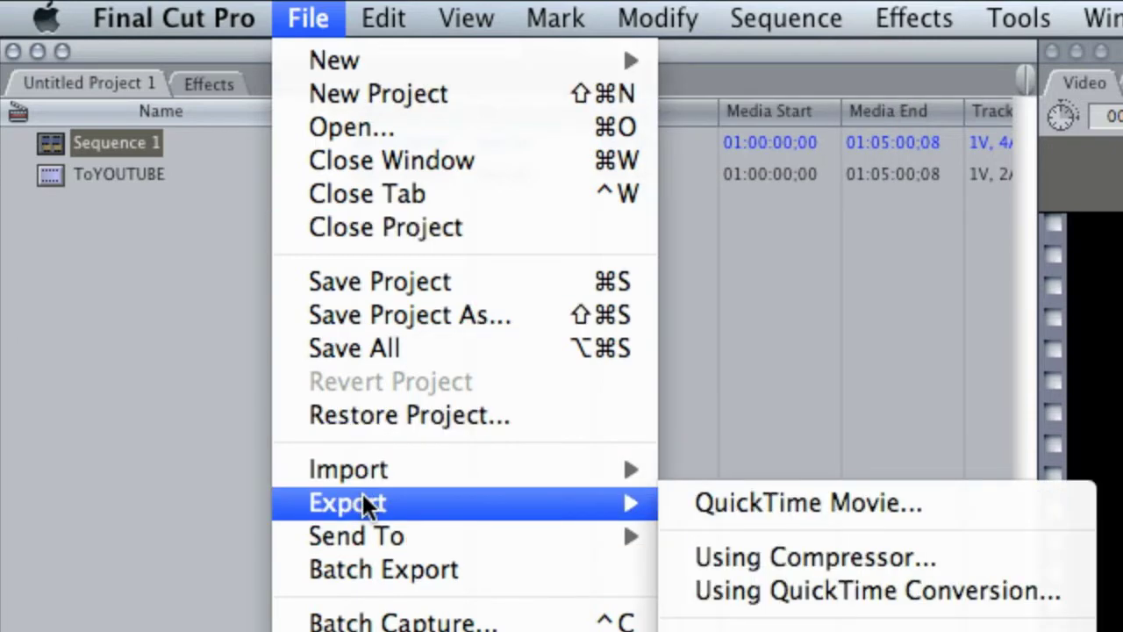
{"action": "left_click", "coordinate": [870, 543]}
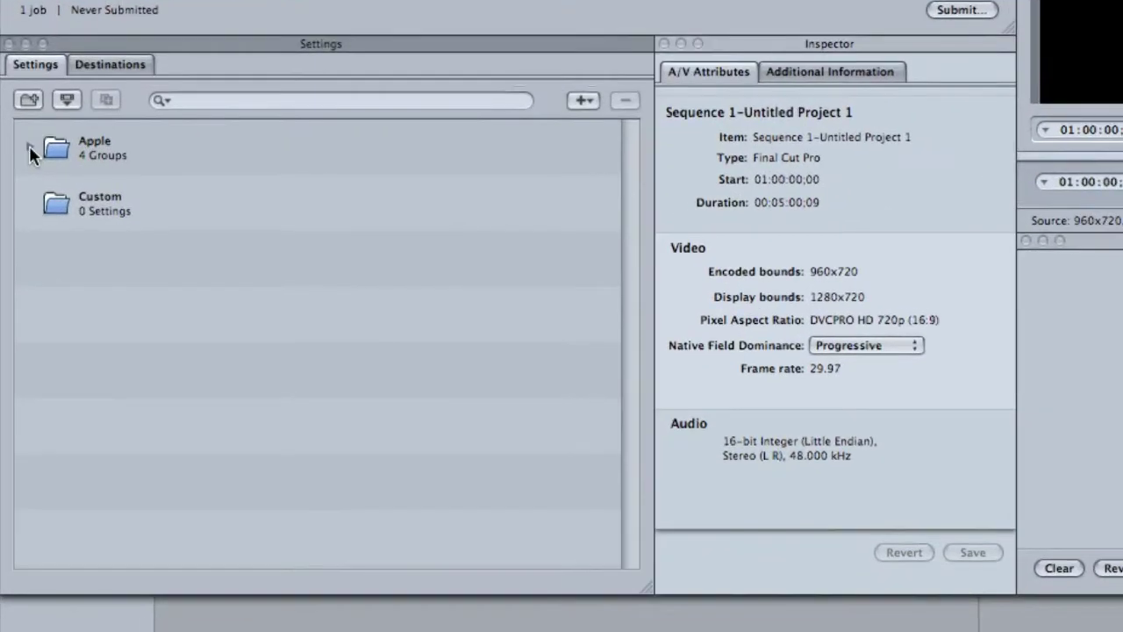
Step: Apply the Apple > Formats > QuickTime H.264 setting to the Sequence 1 job
{"action": "left_click", "coordinate": [30, 149]}
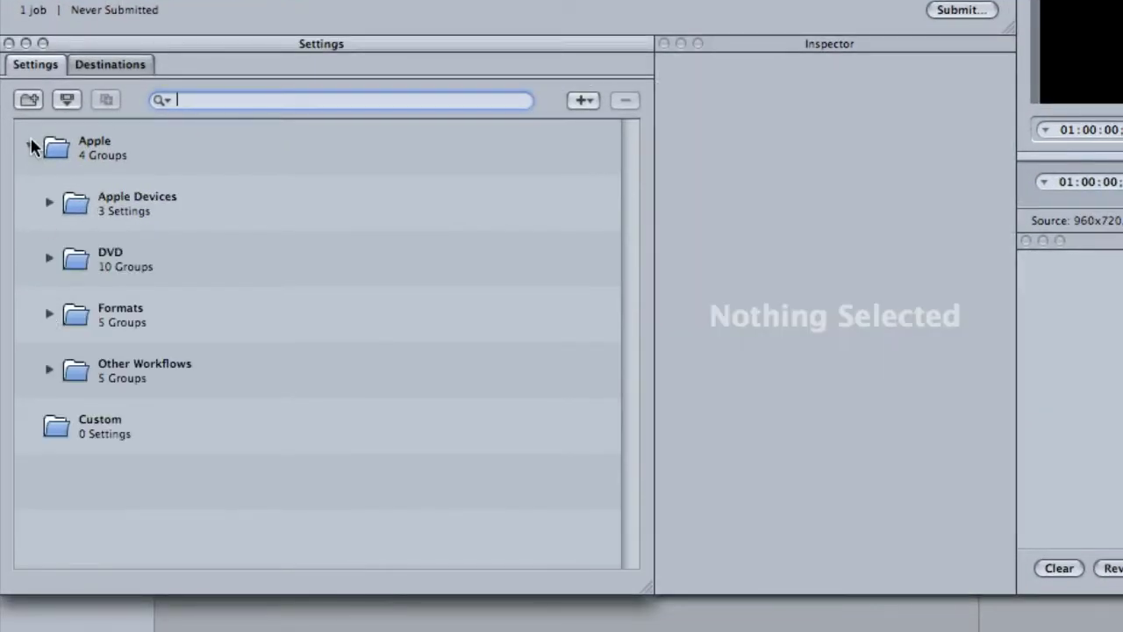
{"action": "left_click", "coordinate": [49, 316]}
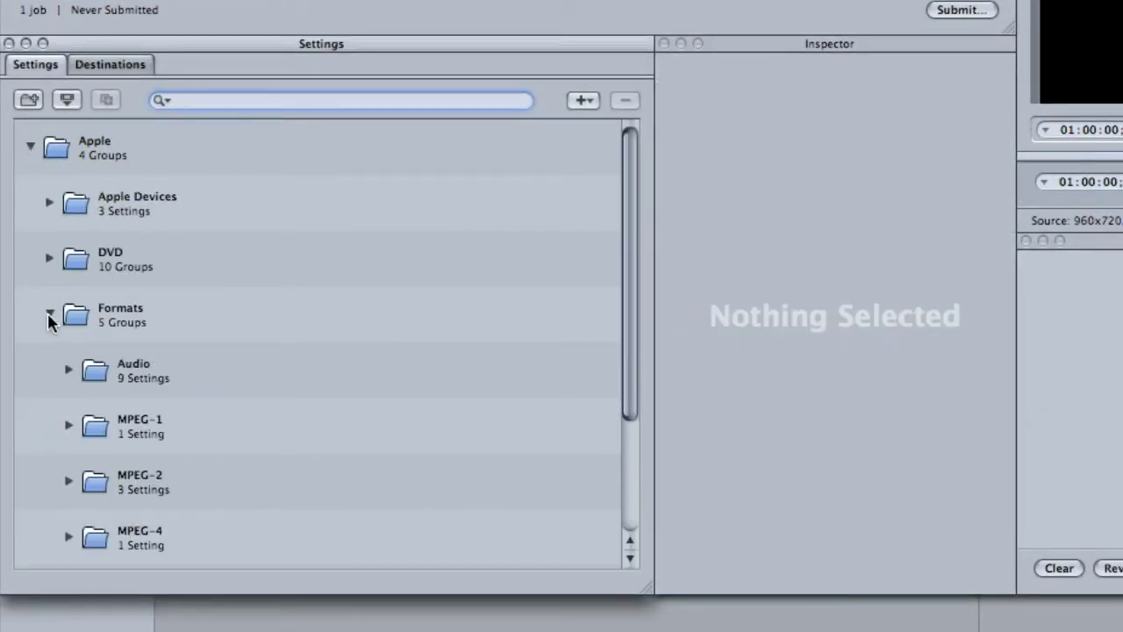
{"action": "scroll", "coordinate": [112, 358], "scroll_direction": "down", "scroll_amount": 2}
{"action": "scroll", "coordinate": [111, 366], "scroll_direction": "down", "scroll_amount": 3}
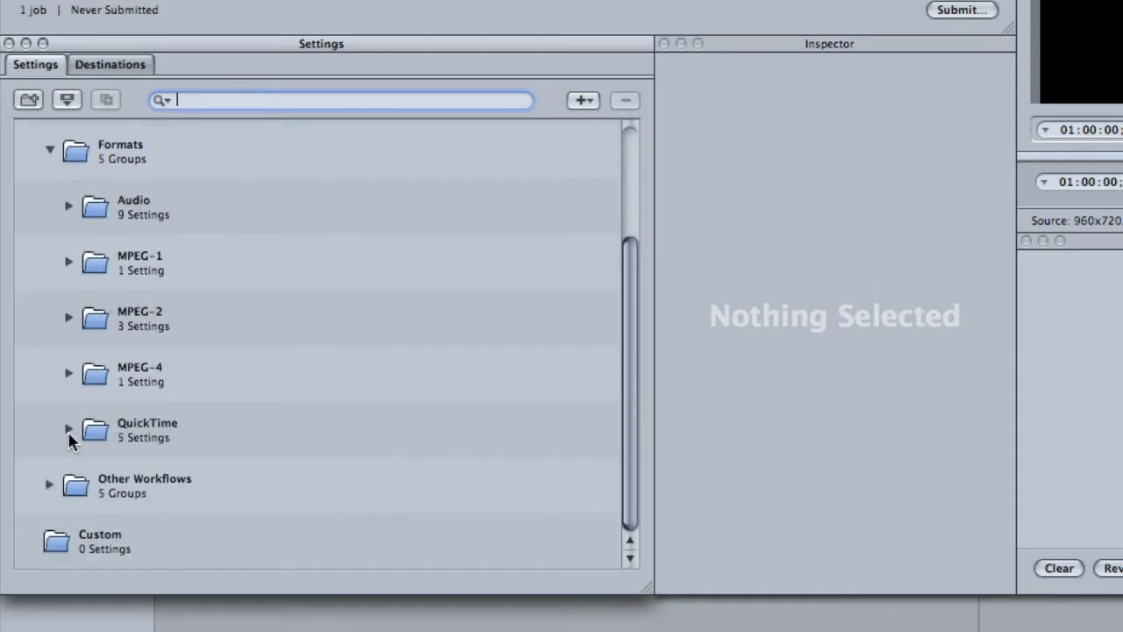
{"action": "left_click", "coordinate": [68, 428]}
{"action": "scroll", "coordinate": [164, 430], "scroll_direction": "down", "scroll_amount": 3}
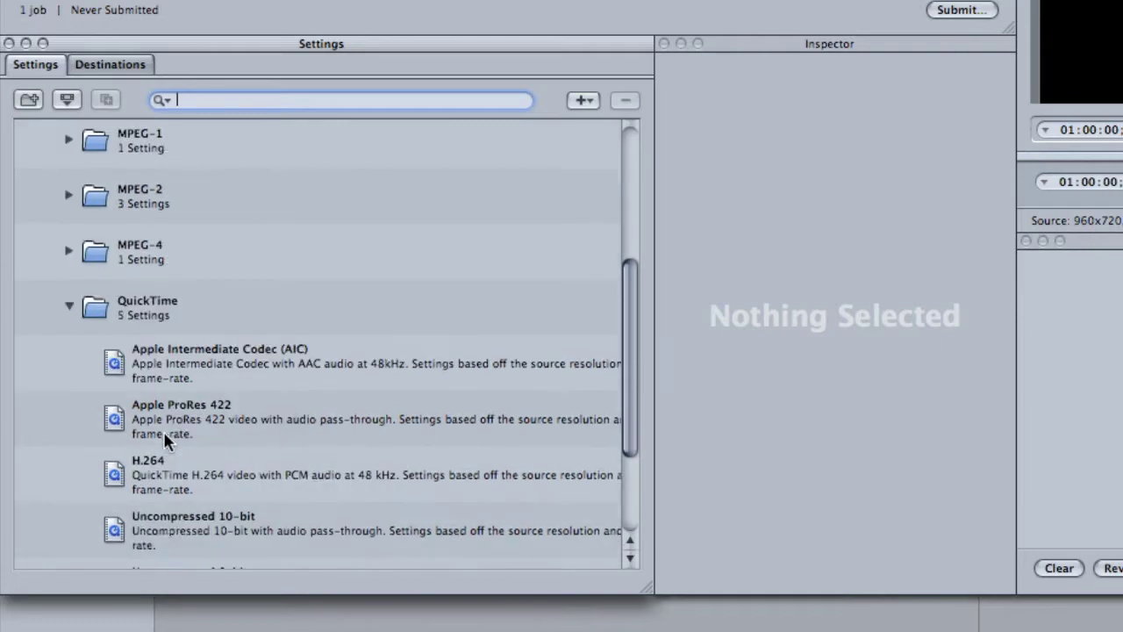
{"action": "scroll", "coordinate": [163, 430], "scroll_direction": "down", "scroll_amount": 2}
{"action": "left_click", "coordinate": [112, 365]}
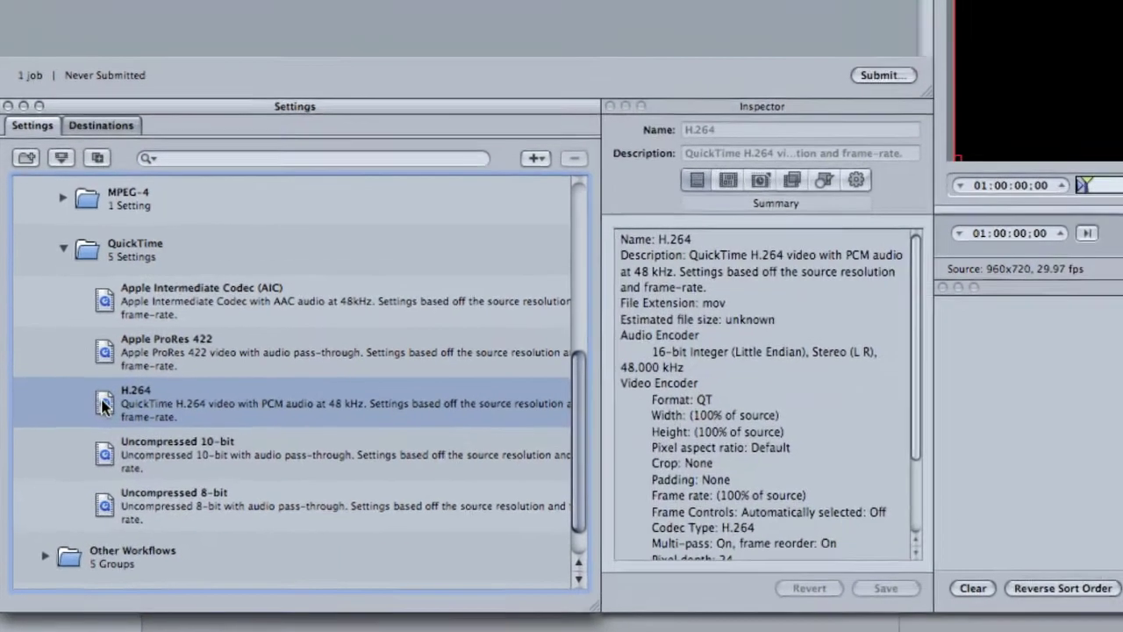
{"action": "left_click_drag", "start_coordinate": [102, 404], "coordinate": [122, 82]}
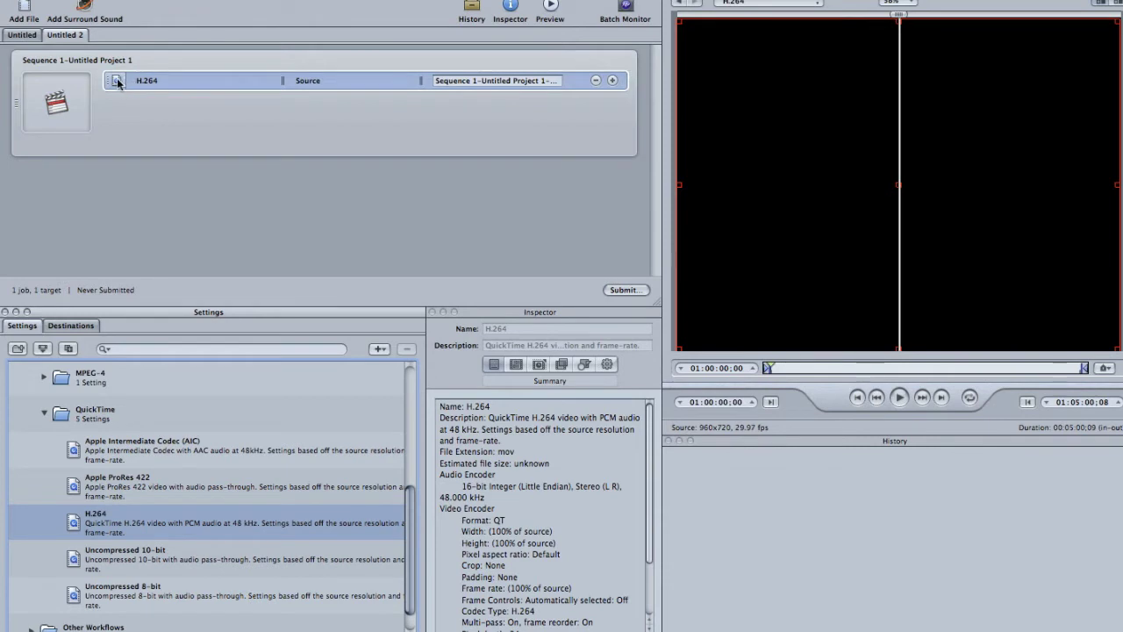
Step: Open Video Settings for the H.264 target from the Inspector's Encoder tab
{"action": "left_click", "coordinate": [117, 82]}
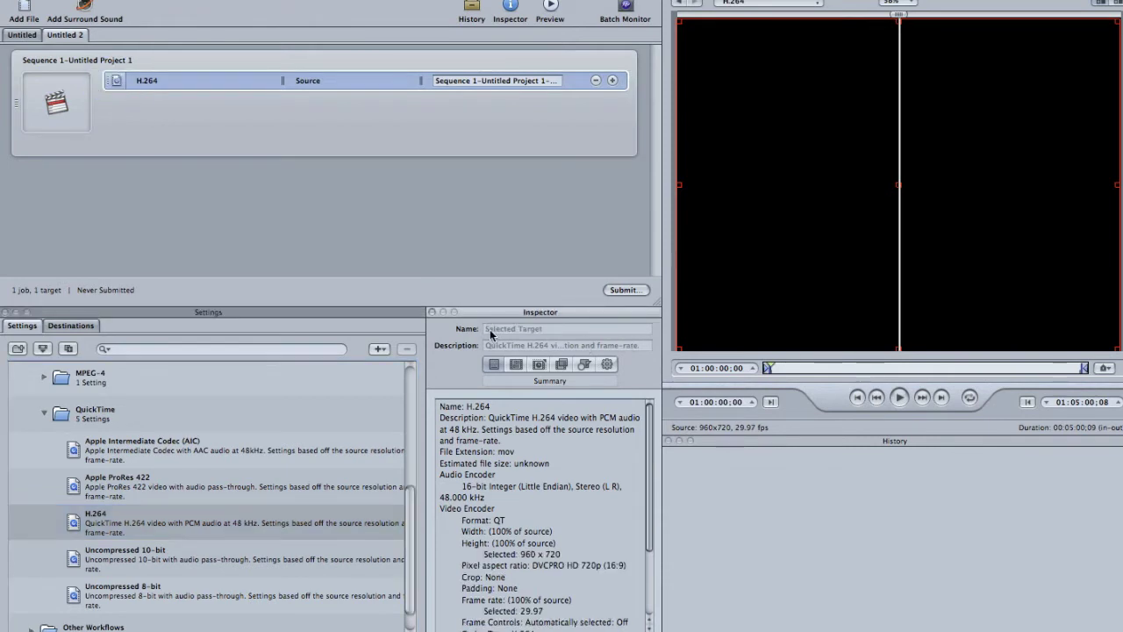
{"action": "left_click_drag", "start_coordinate": [482, 313], "coordinate": [311, 124]}
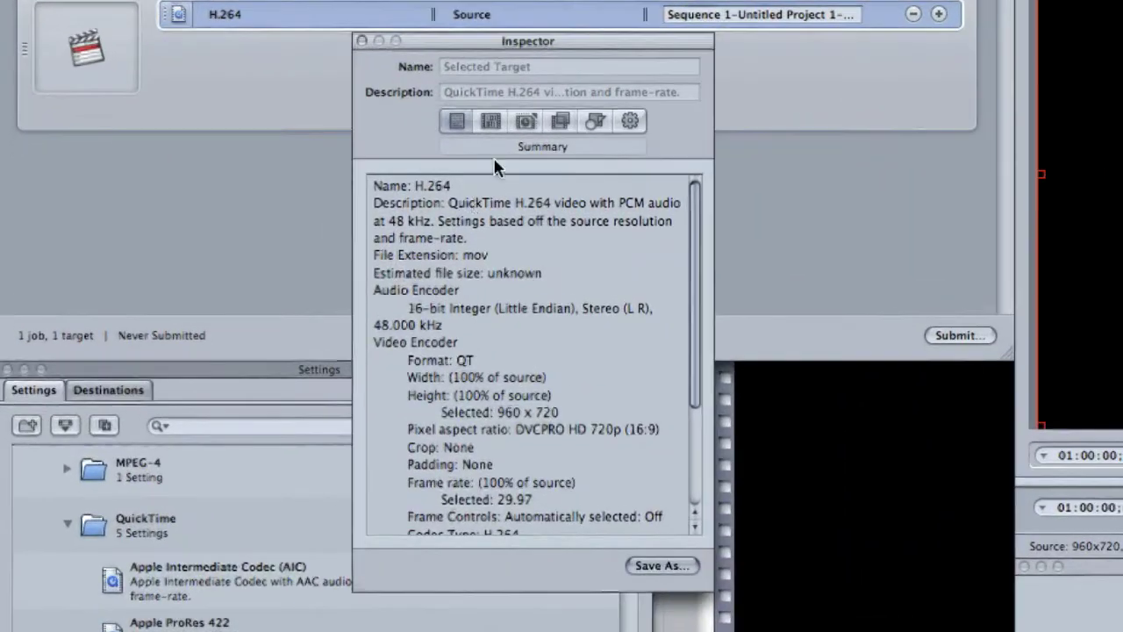
{"action": "left_click", "coordinate": [429, 194]}
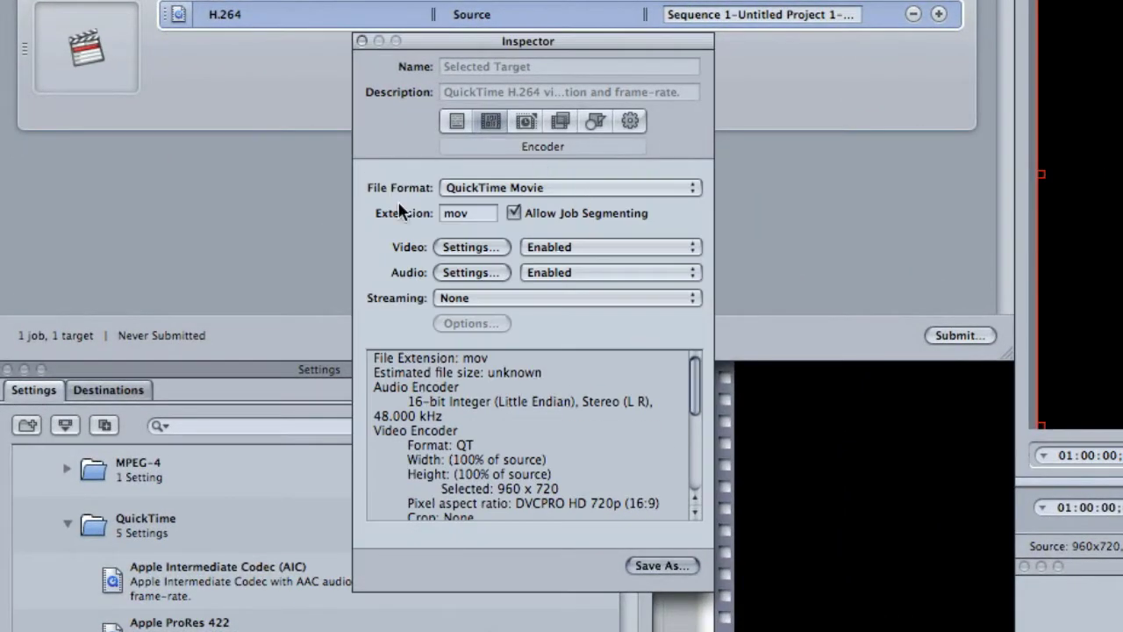
{"action": "left_click", "coordinate": [470, 247]}
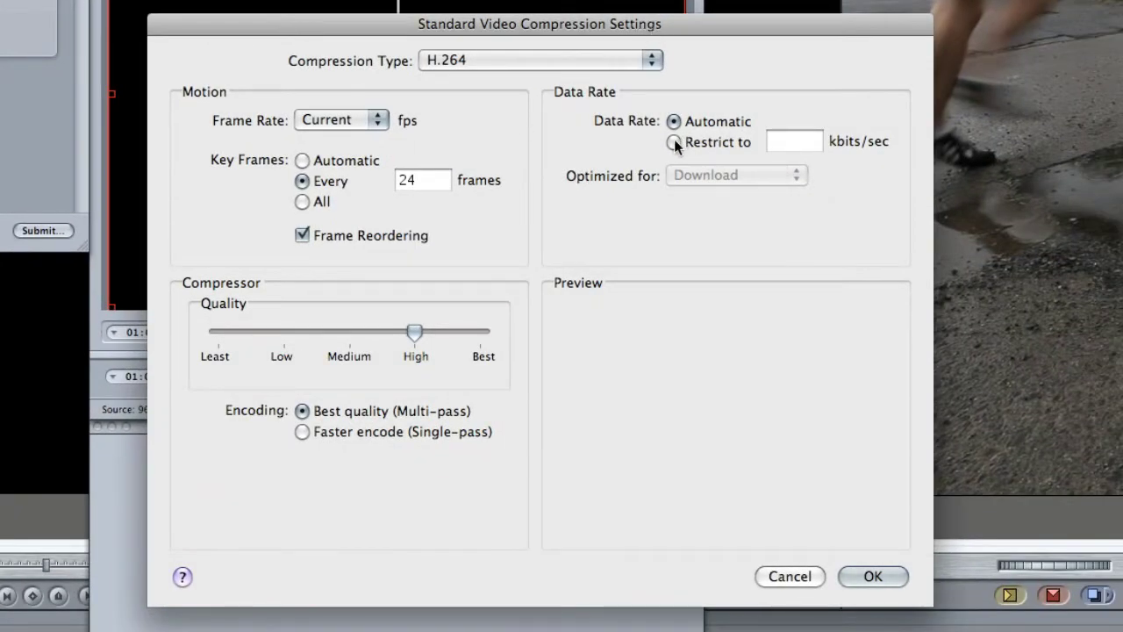
Step: Restrict the H.264 video data rate to 10000 kbits/sec
{"action": "left_click", "coordinate": [673, 143]}
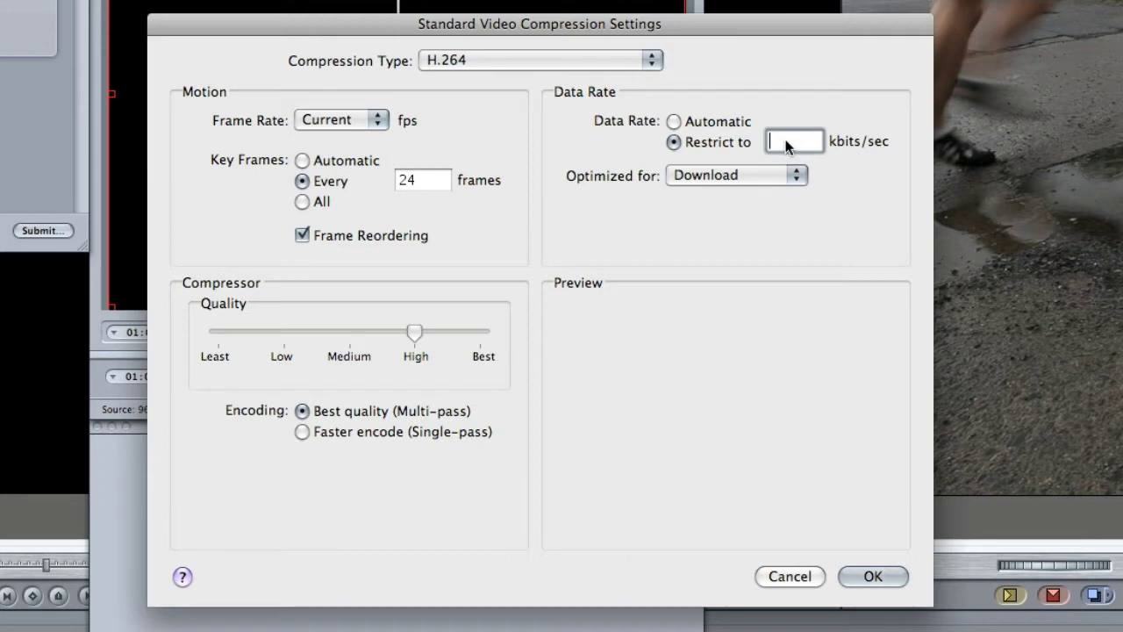
{"action": "type", "text": "10000"}
{"action": "left_click", "coordinate": [868, 575]}
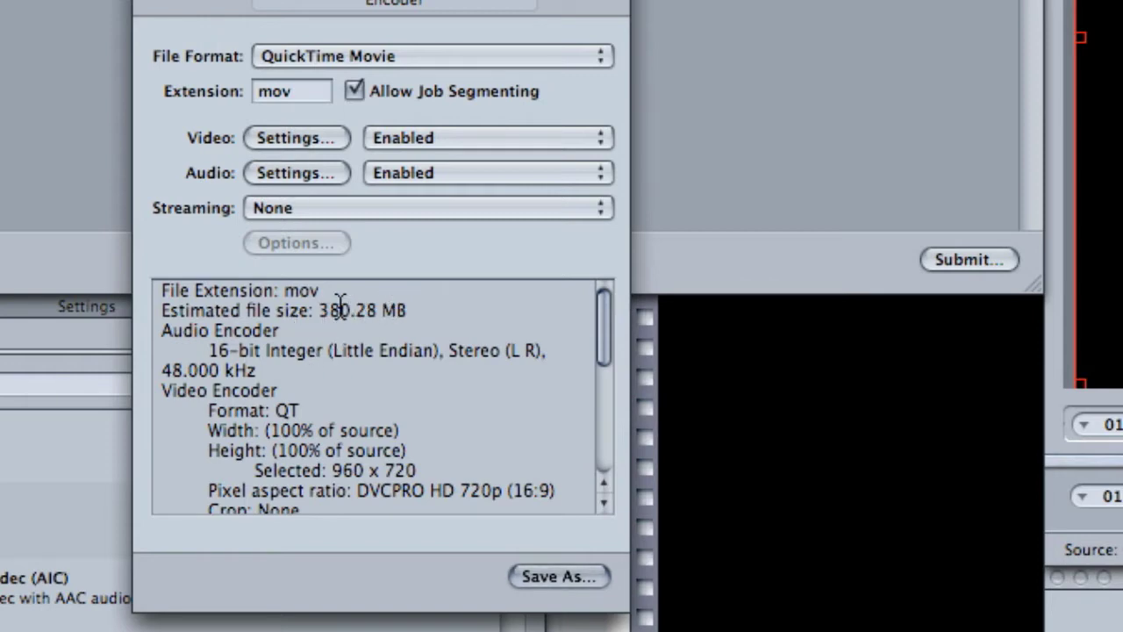
Step: Change the data rate limit from 10000 to 20000 kbits/sec and confirm
{"action": "left_click", "coordinate": [290, 140]}
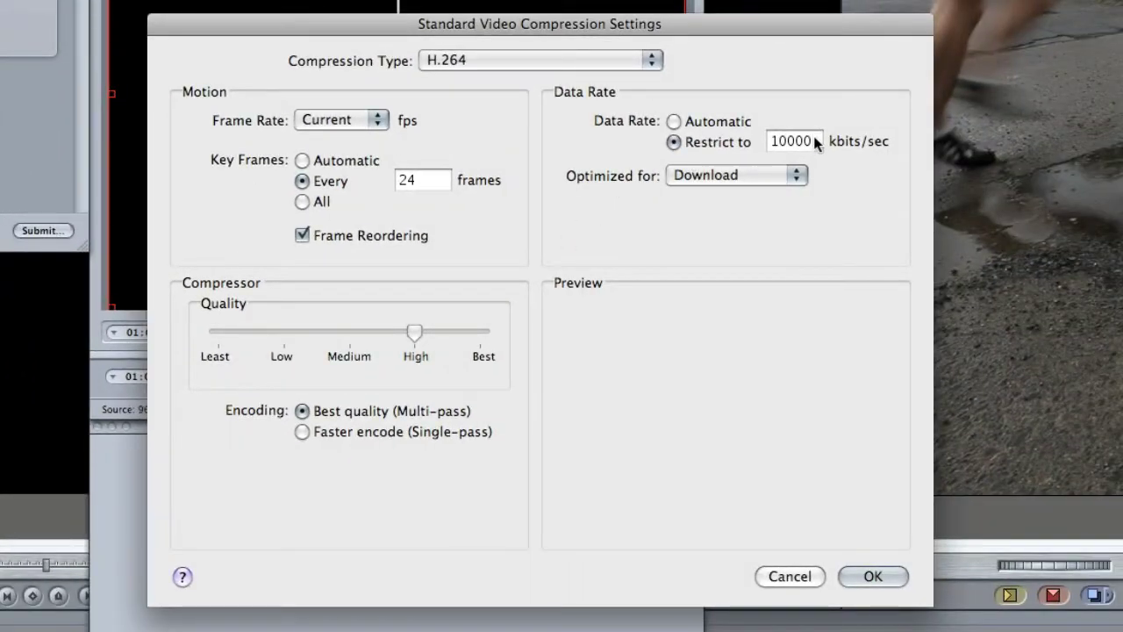
{"action": "left_click", "coordinate": [807, 140]}
{"action": "left_click_drag", "start_coordinate": [809, 140], "coordinate": [730, 143]}
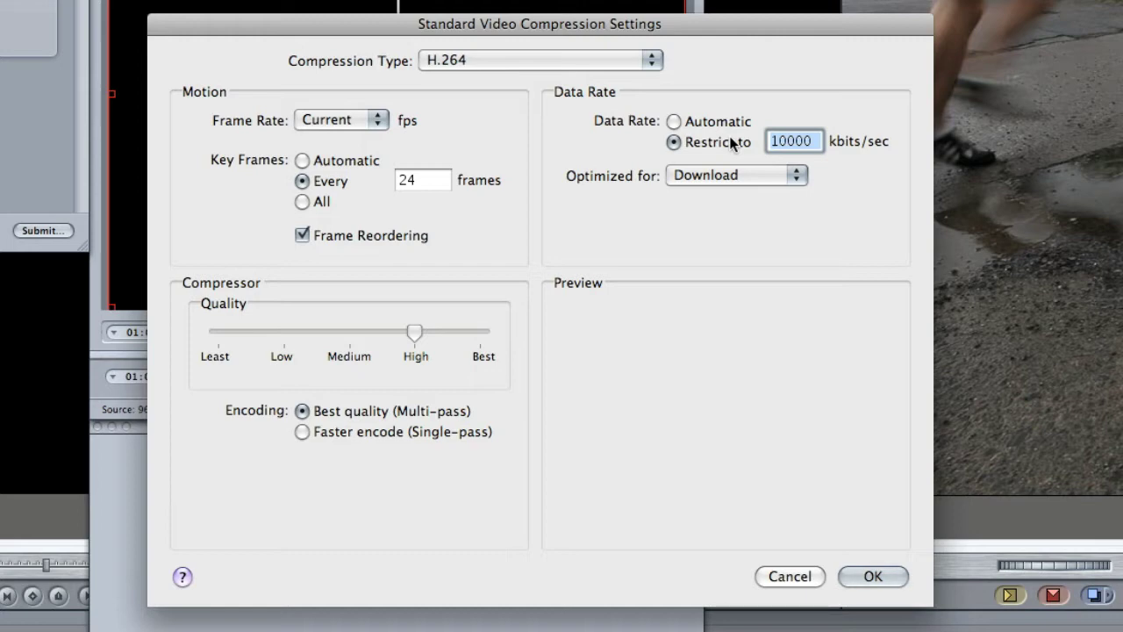
{"action": "type", "text": "200"}
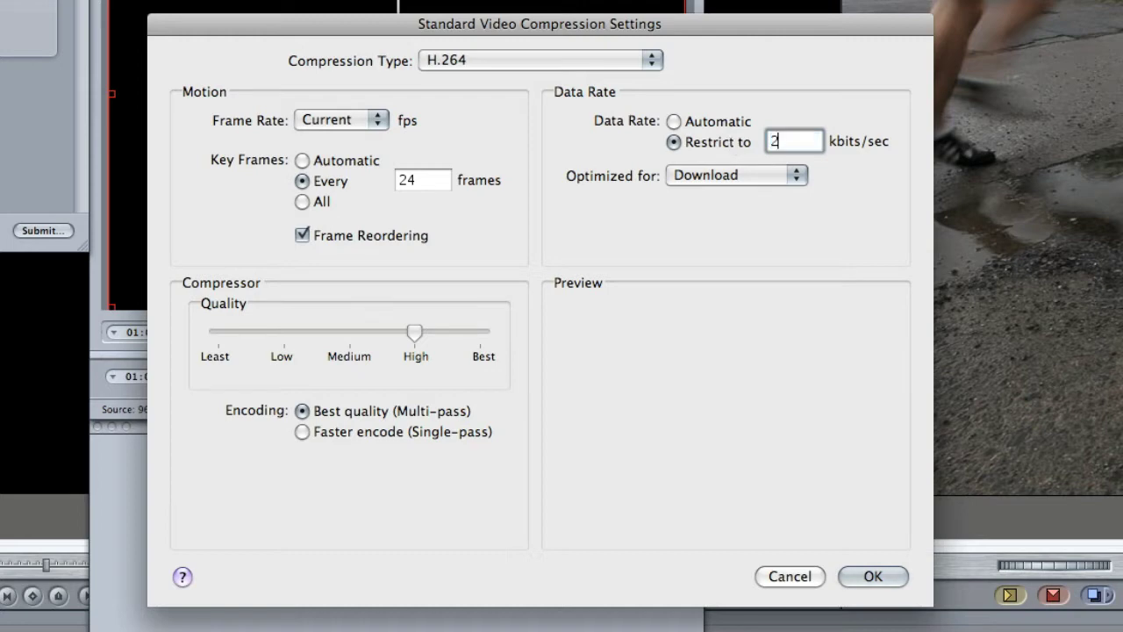
{"action": "type", "text": "00"}
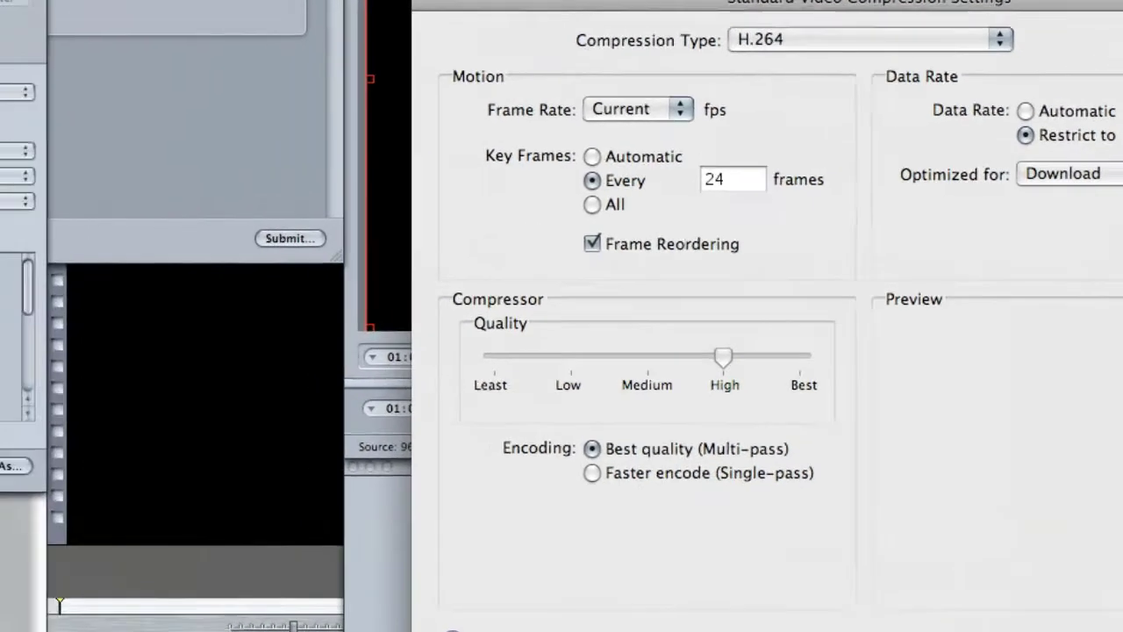
{"action": "left_click", "coordinate": [870, 578]}
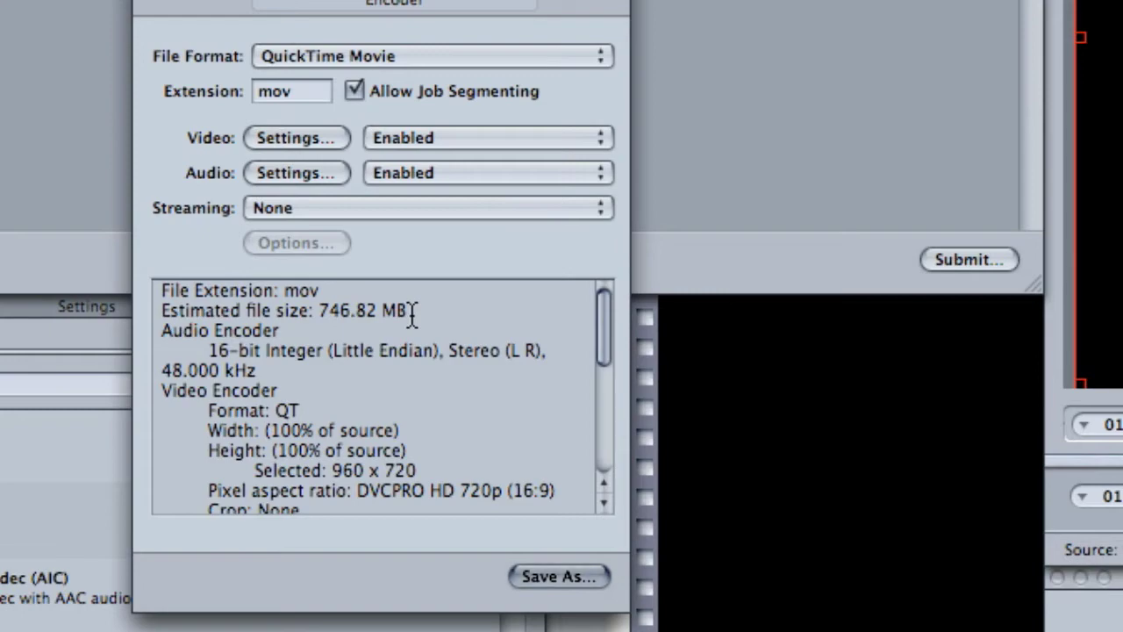
Step: Reopen Video Settings and re-enter the data rate limit as 20000 kbits/sec
{"action": "left_click", "coordinate": [302, 133]}
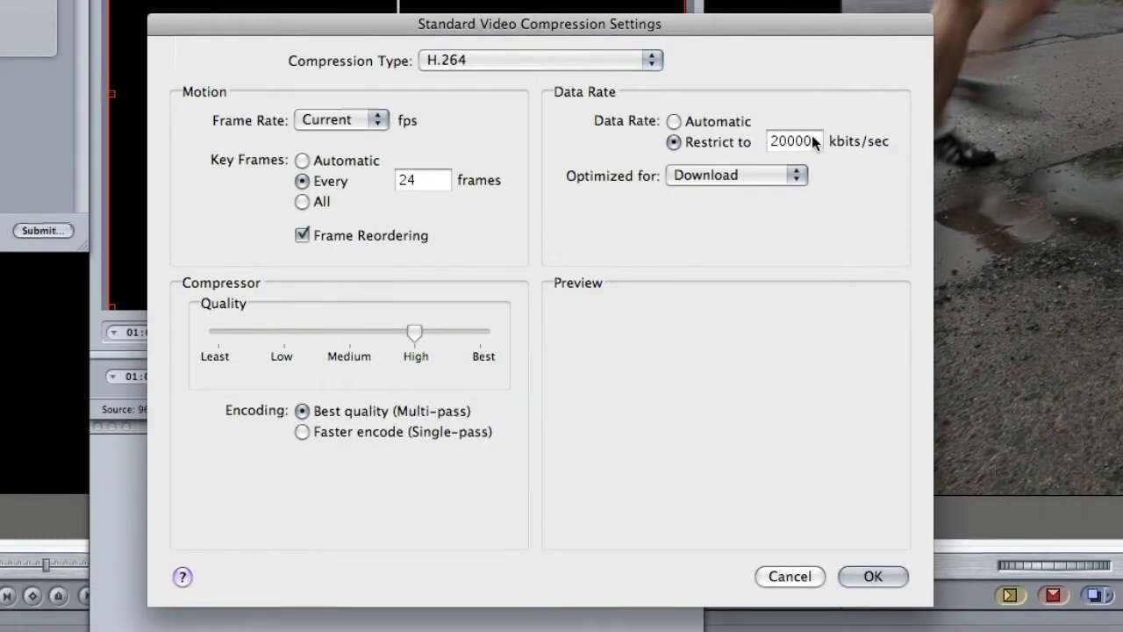
{"action": "left_click", "coordinate": [812, 140]}
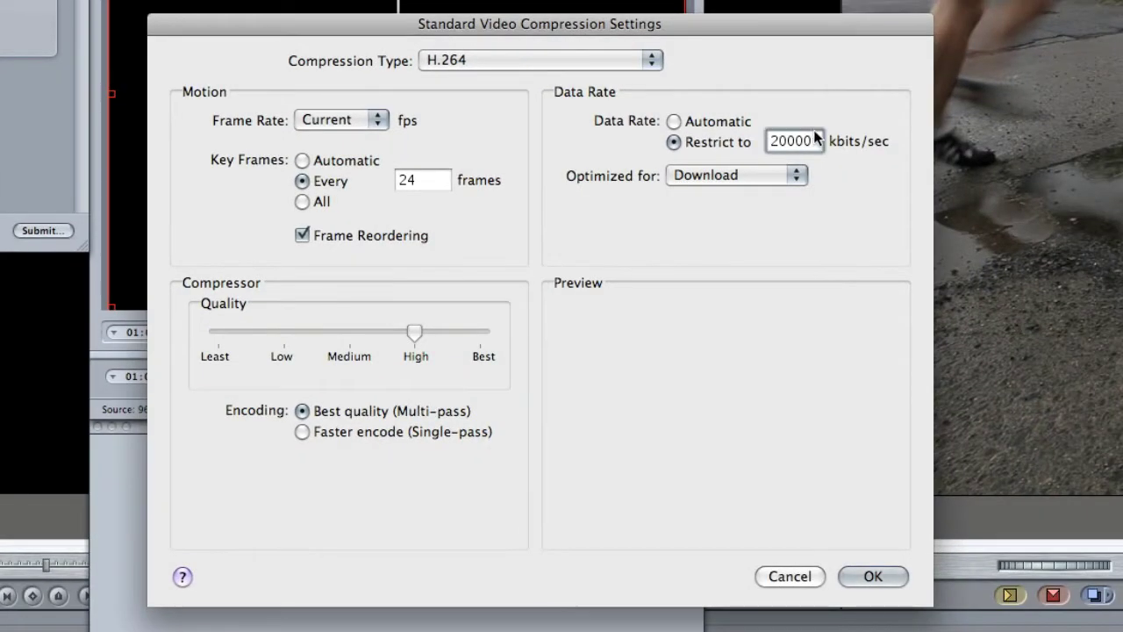
{"action": "key", "text": "BackSpace"}
{"action": "type", "text": "0"}
{"action": "type", "text": "0"}
Step: Set the H.264 key frame interval to every 12 frames
{"action": "double_click", "coordinate": [428, 180]}
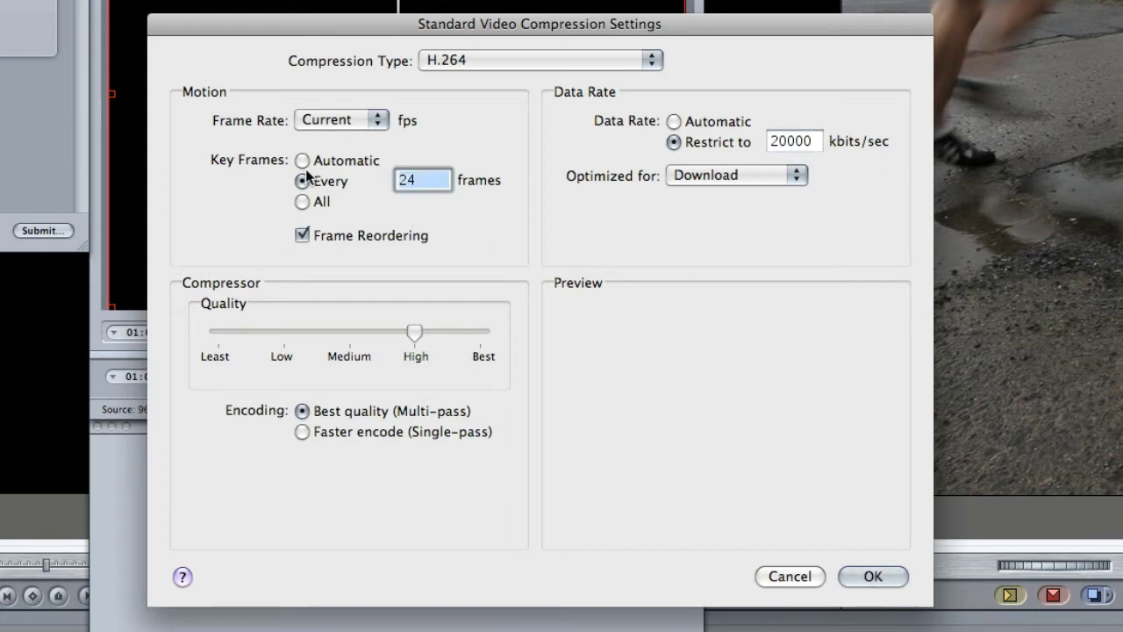
{"action": "type", "text": "12"}
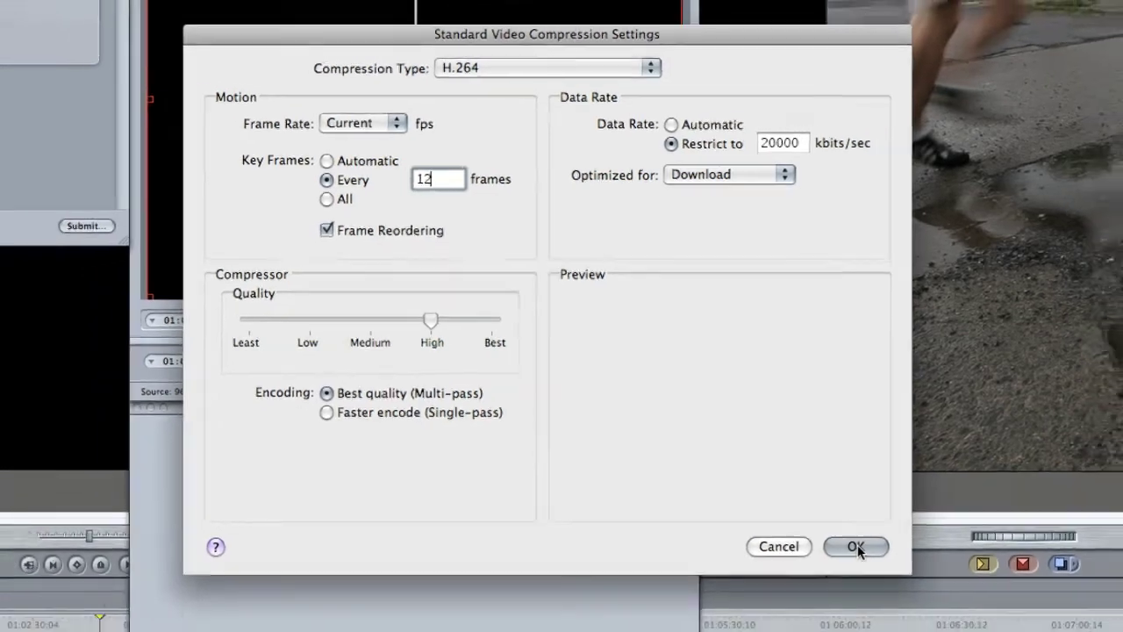
{"action": "left_click", "coordinate": [873, 577]}
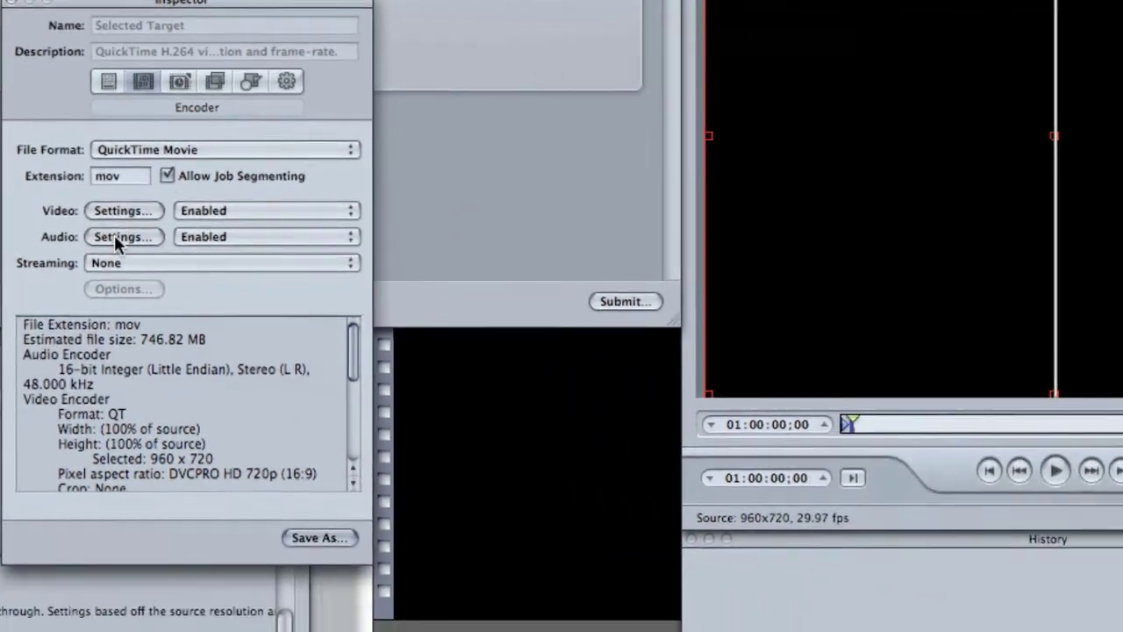
Step: Set the target's audio to AAC stereo at 48 kHz in Sound Settings
{"action": "left_click", "coordinate": [400, 269]}
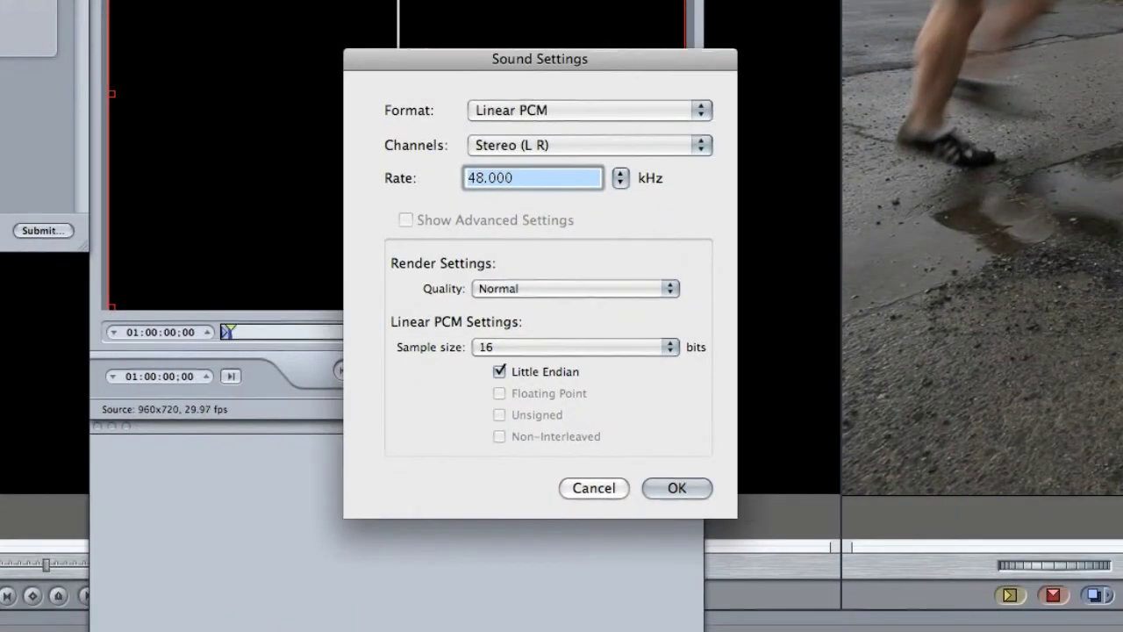
{"action": "left_click", "coordinate": [583, 111]}
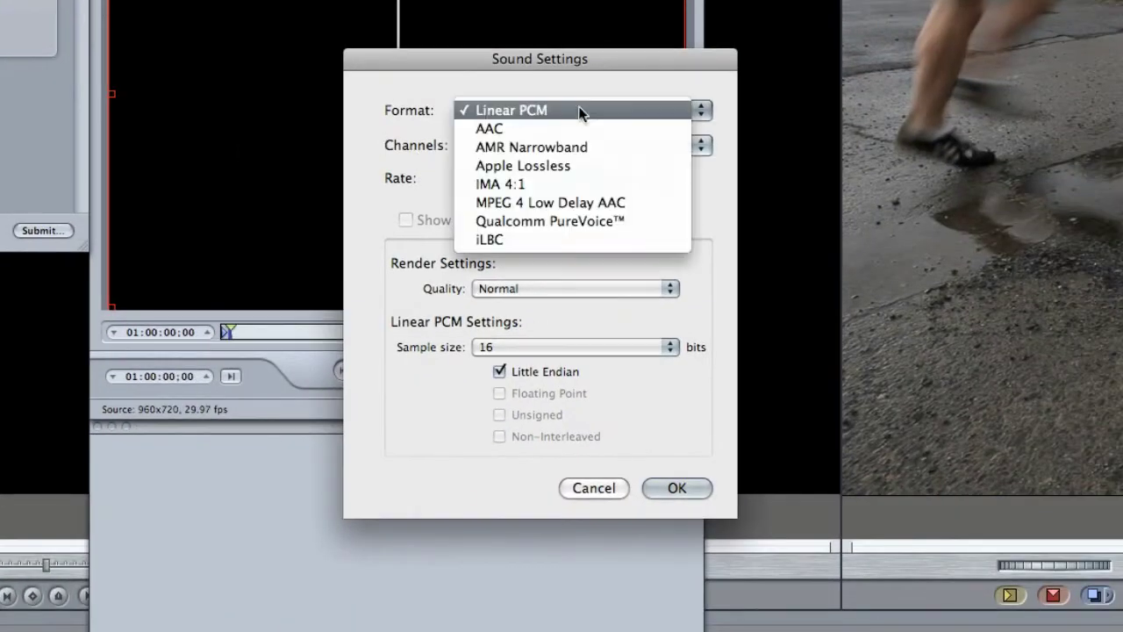
{"action": "left_click", "coordinate": [530, 125]}
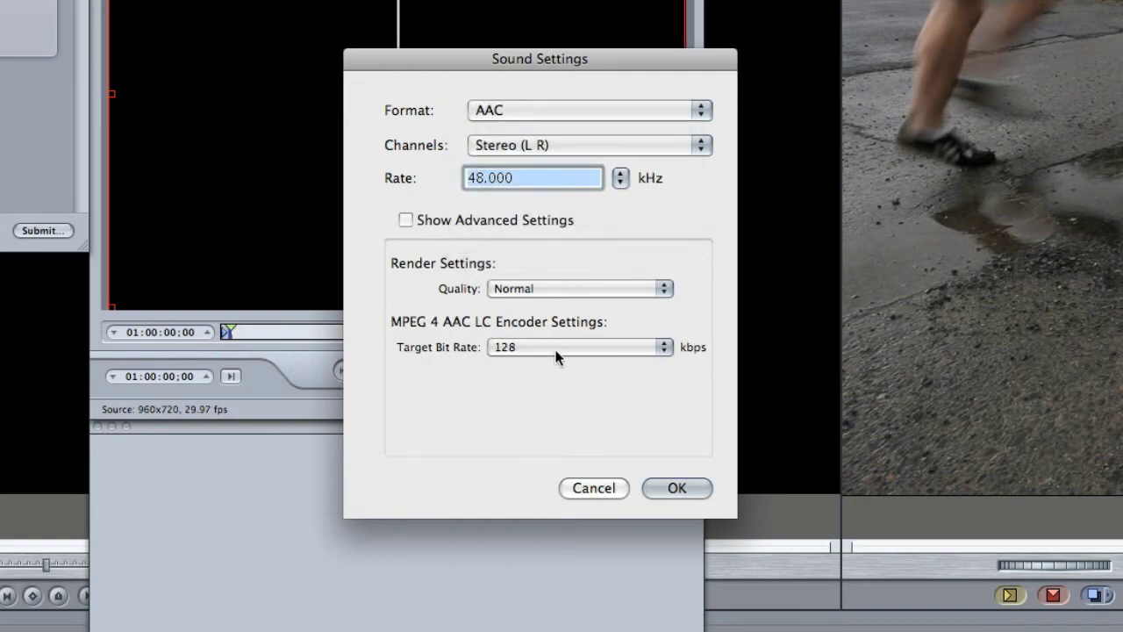
{"action": "left_click", "coordinate": [662, 487]}
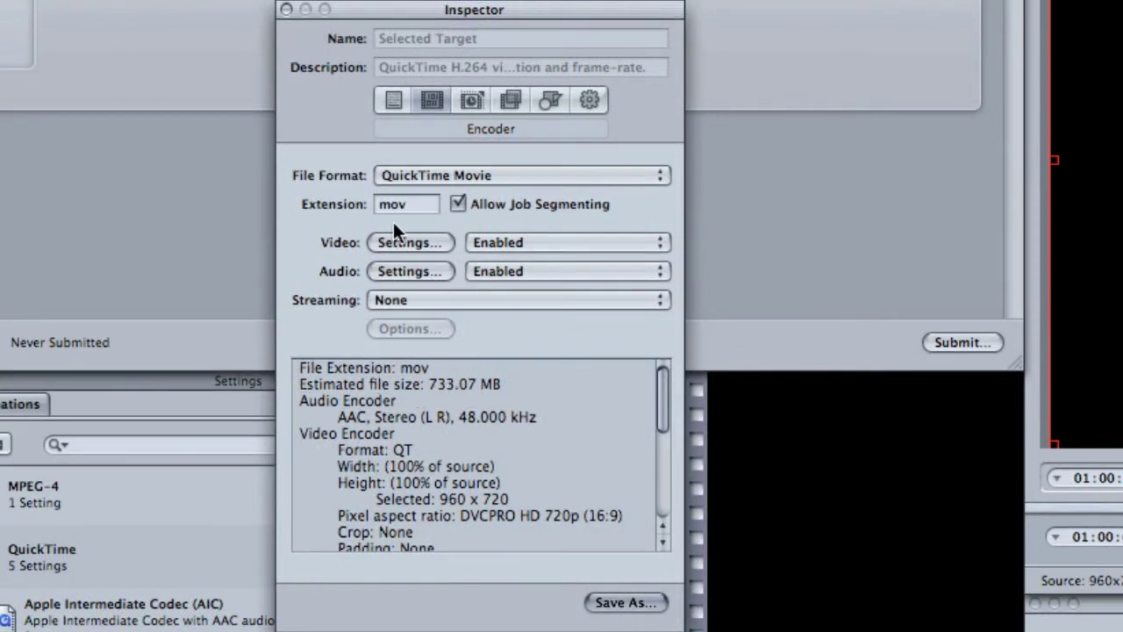
Step: Turn Frame Controls on and back off, then view the Geometry settings
{"action": "left_click", "coordinate": [470, 102]}
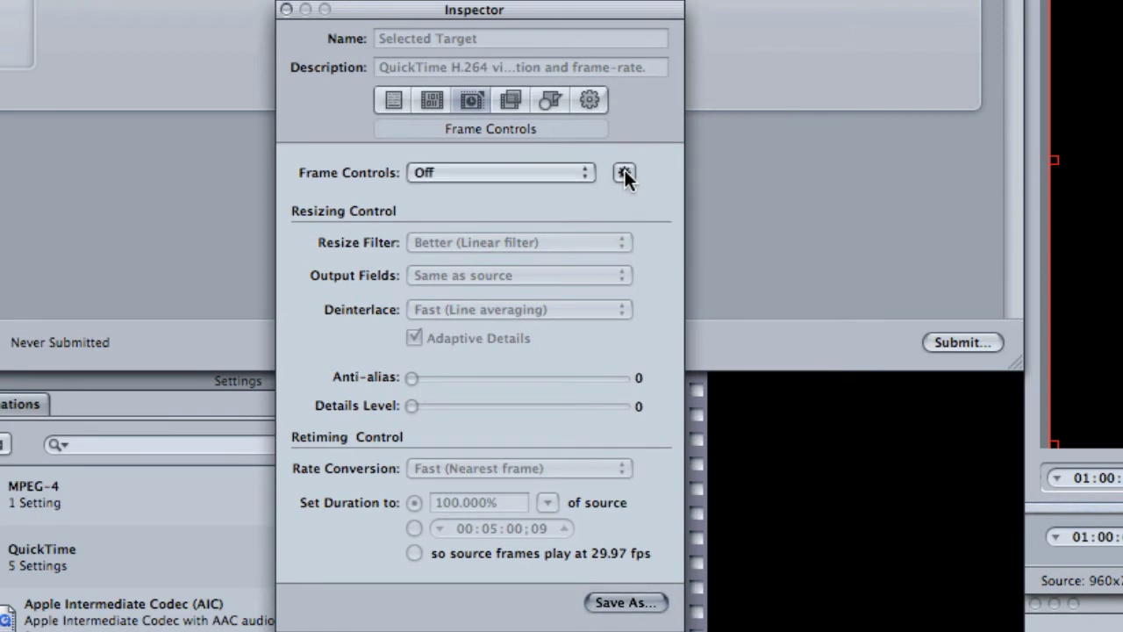
{"action": "left_click", "coordinate": [497, 173]}
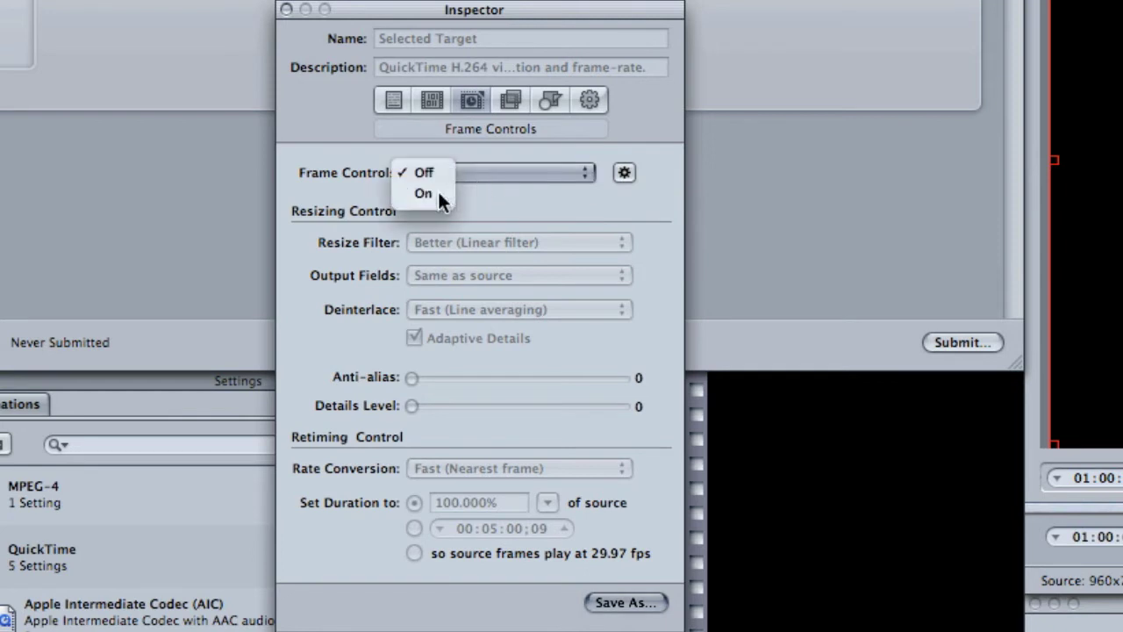
{"action": "left_click", "coordinate": [437, 192]}
{"action": "left_click", "coordinate": [515, 168]}
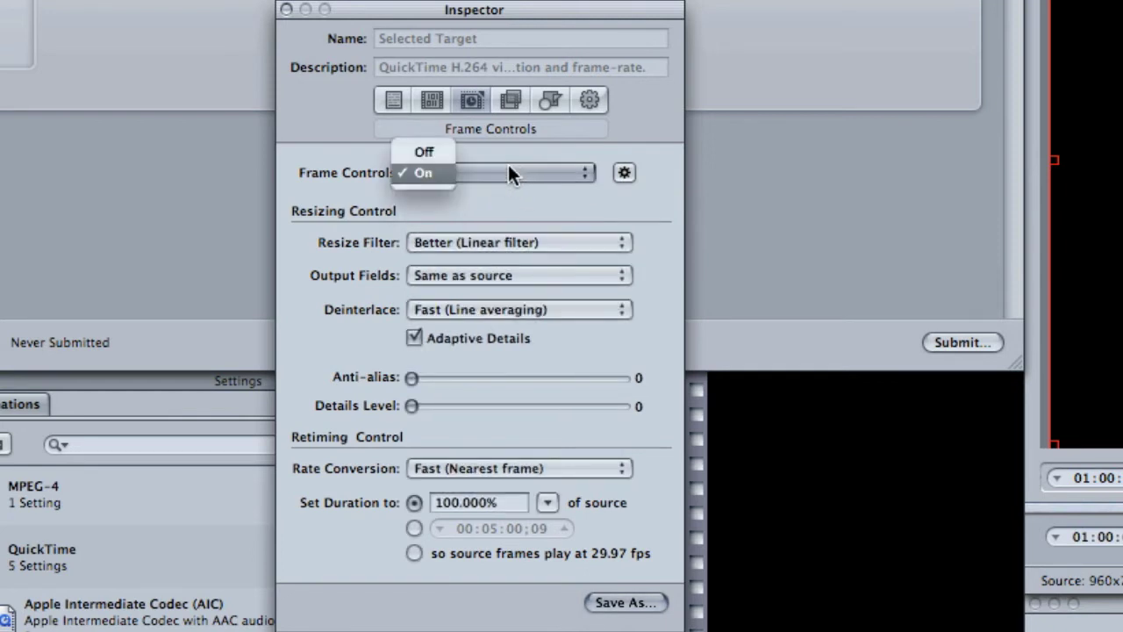
{"action": "left_click", "coordinate": [413, 150]}
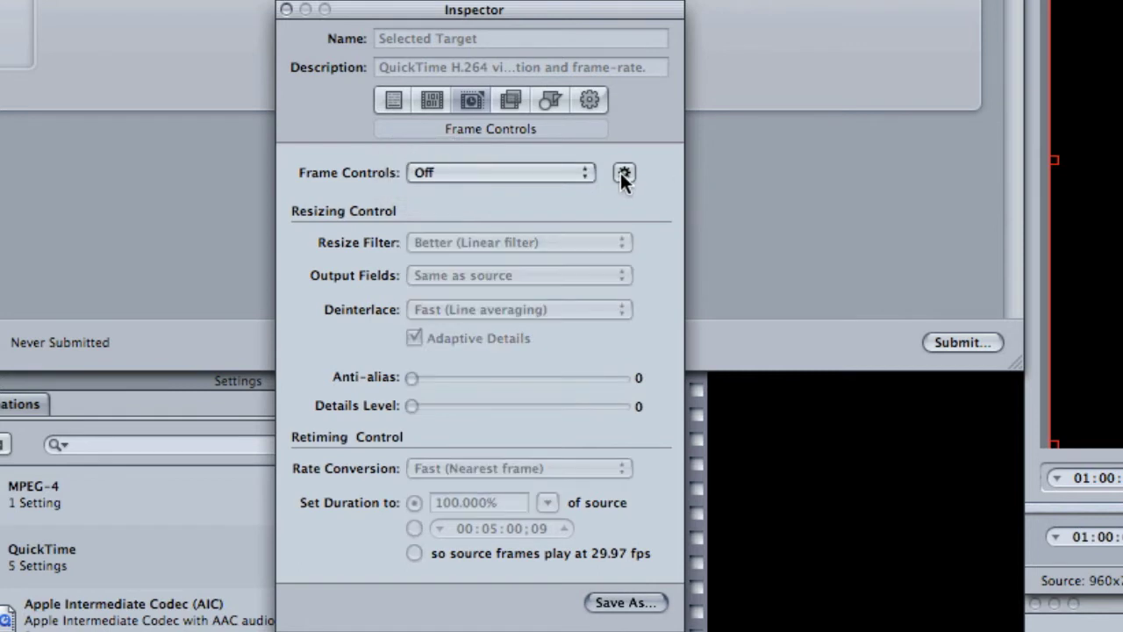
{"action": "left_click", "coordinate": [550, 97]}
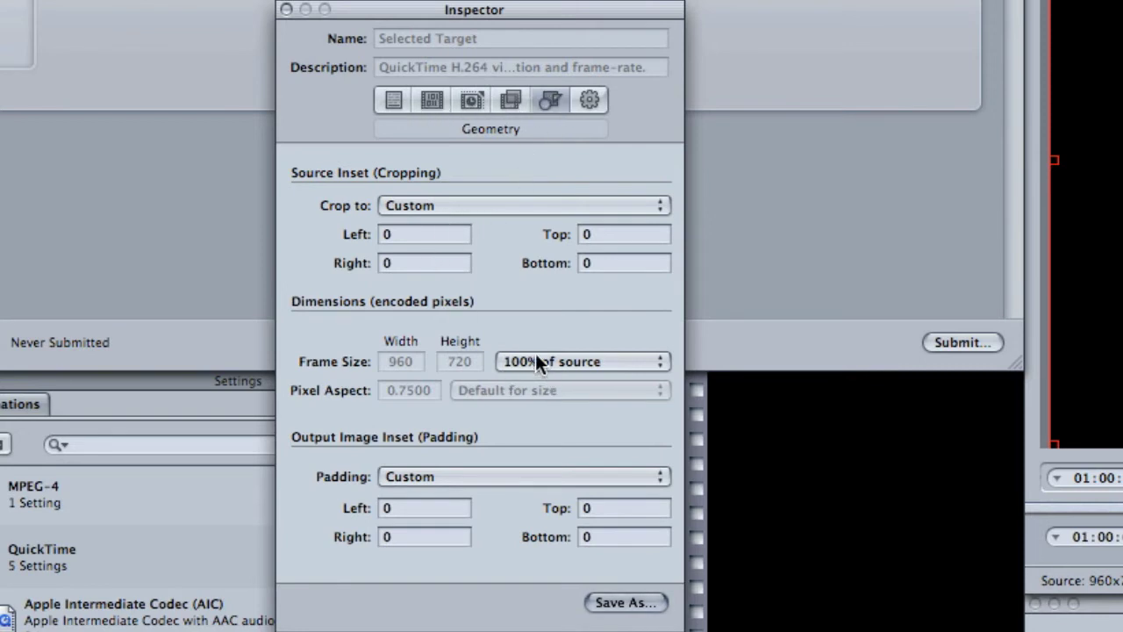
Step: Keep the frame size at 100% of source (960 x 720) and return to the Encoder summary
{"action": "left_click", "coordinate": [607, 362]}
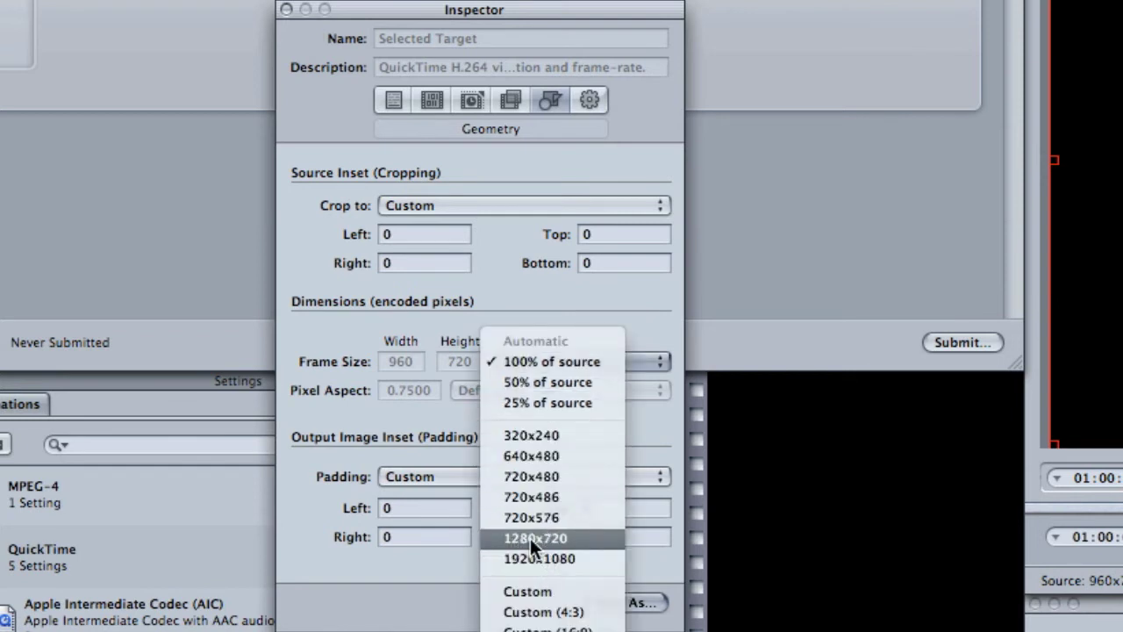
{"action": "left_click", "coordinate": [590, 129]}
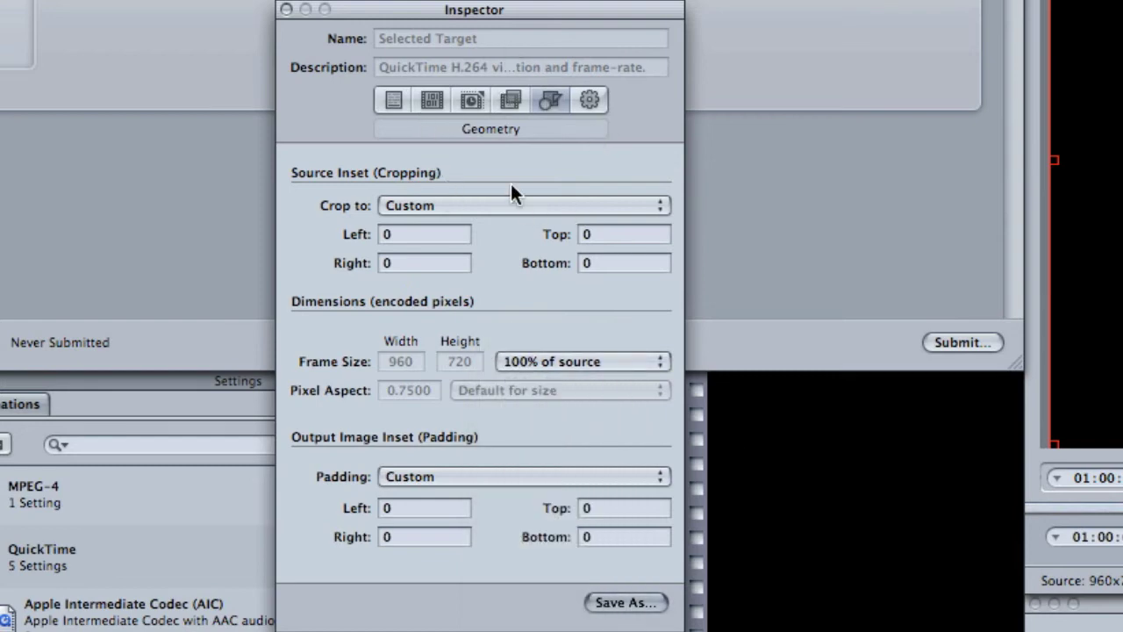
{"action": "left_click", "coordinate": [430, 96]}
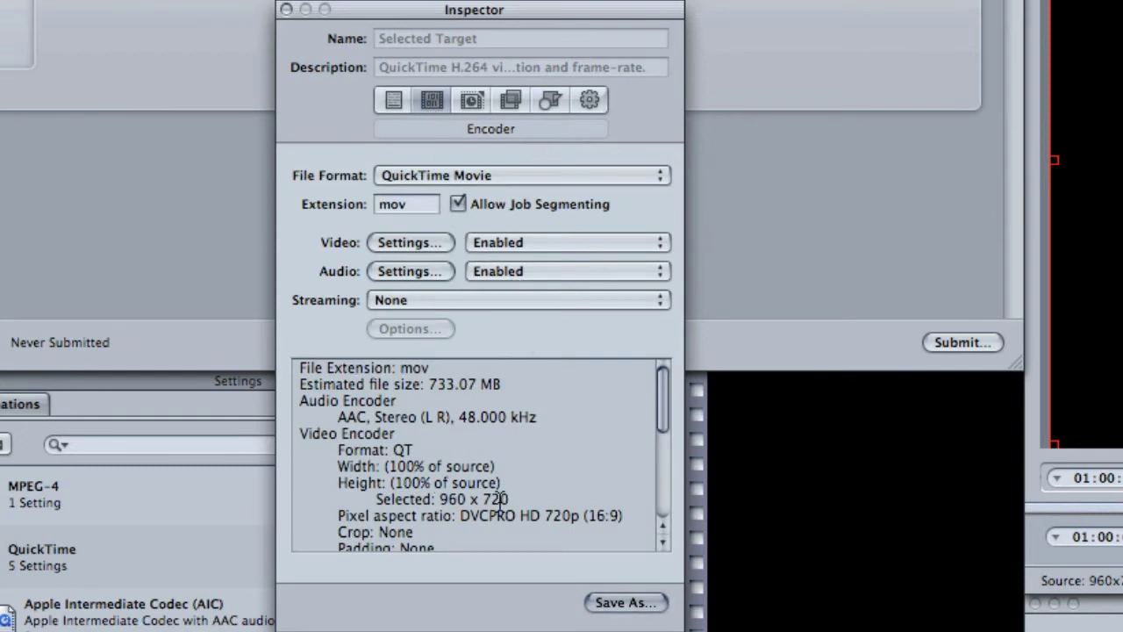
Step: Review the 960 x 720 output size line, then bring the Untitled 2 batch forward
{"action": "scroll", "coordinate": [500, 500], "scroll_direction": "down", "scroll_amount": 5}
{"action": "scroll", "coordinate": [532, 509], "scroll_direction": "up", "scroll_amount": 4}
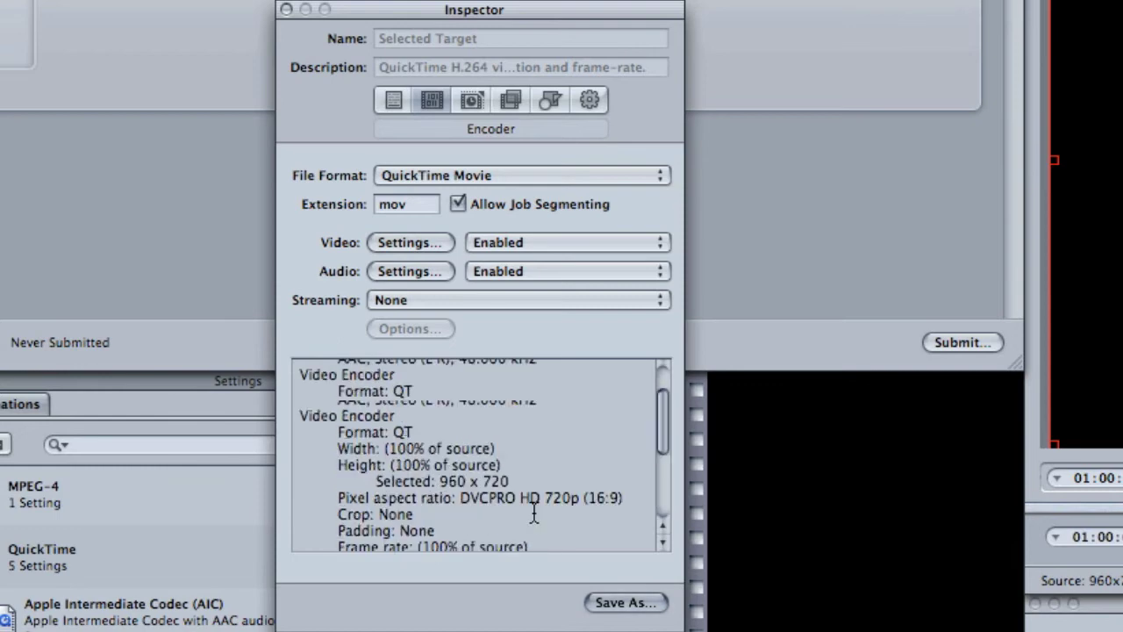
{"action": "scroll", "coordinate": [531, 514], "scroll_direction": "up", "scroll_amount": 2}
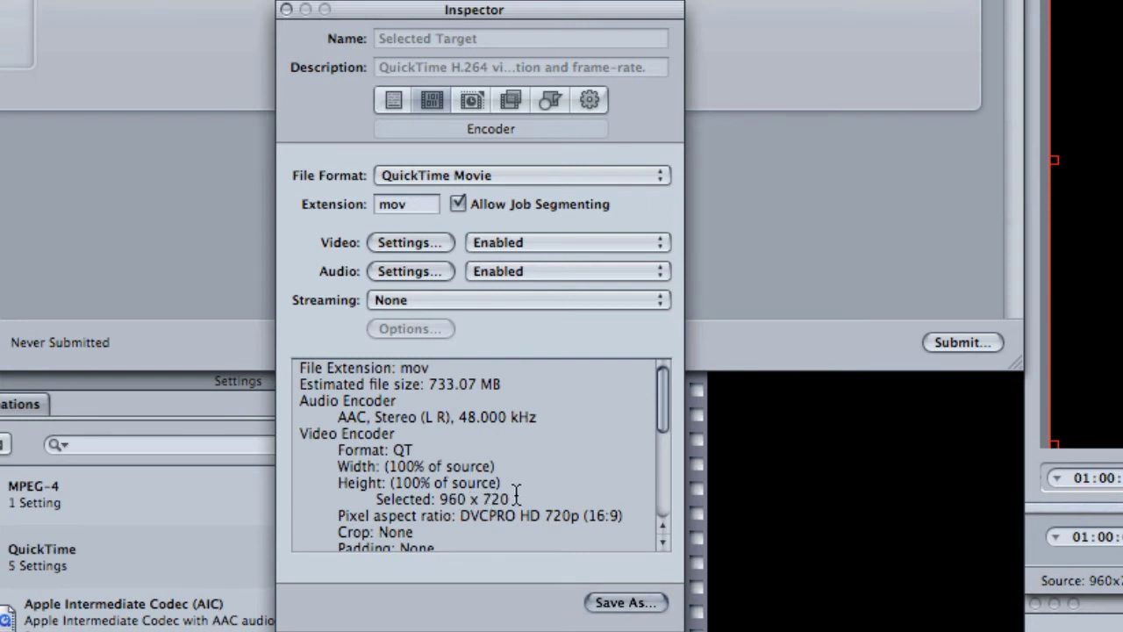
{"action": "left_click_drag", "start_coordinate": [516, 496], "coordinate": [581, 516]}
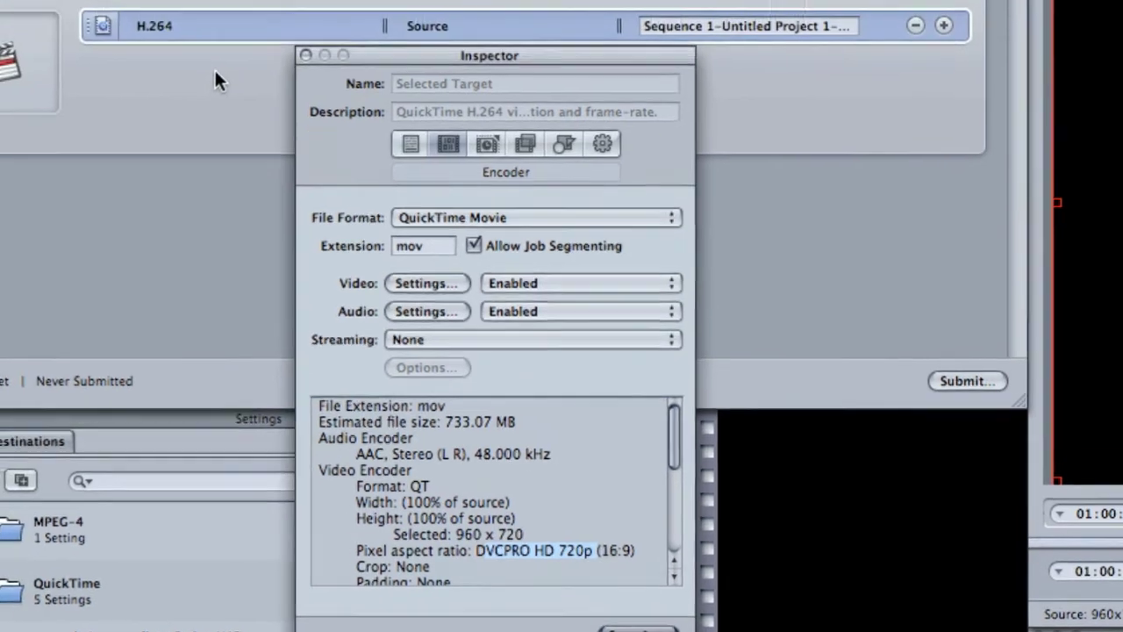
{"action": "left_click", "coordinate": [571, 25]}
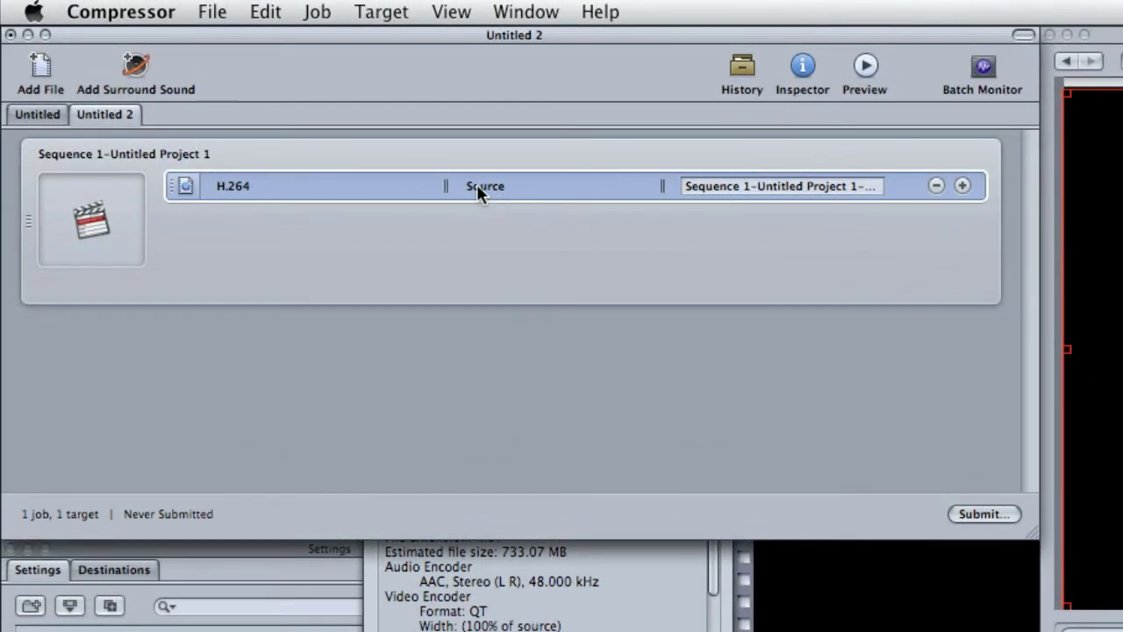
Step: Set the H.264 target's destination to Desktop
{"action": "right_click", "coordinate": [480, 183]}
{"action": "mouse_move", "coordinate": [557, 301]}
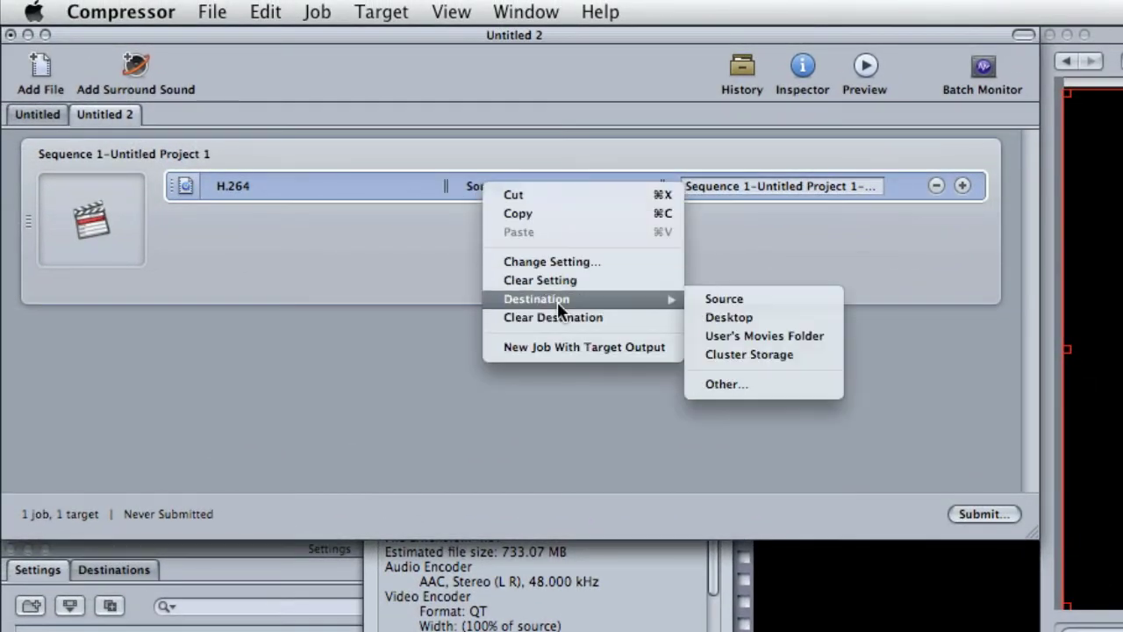
{"action": "left_click", "coordinate": [767, 317]}
Step: Replace the old 1-H.264 output file name with YouTubeHD
{"action": "left_click", "coordinate": [776, 191]}
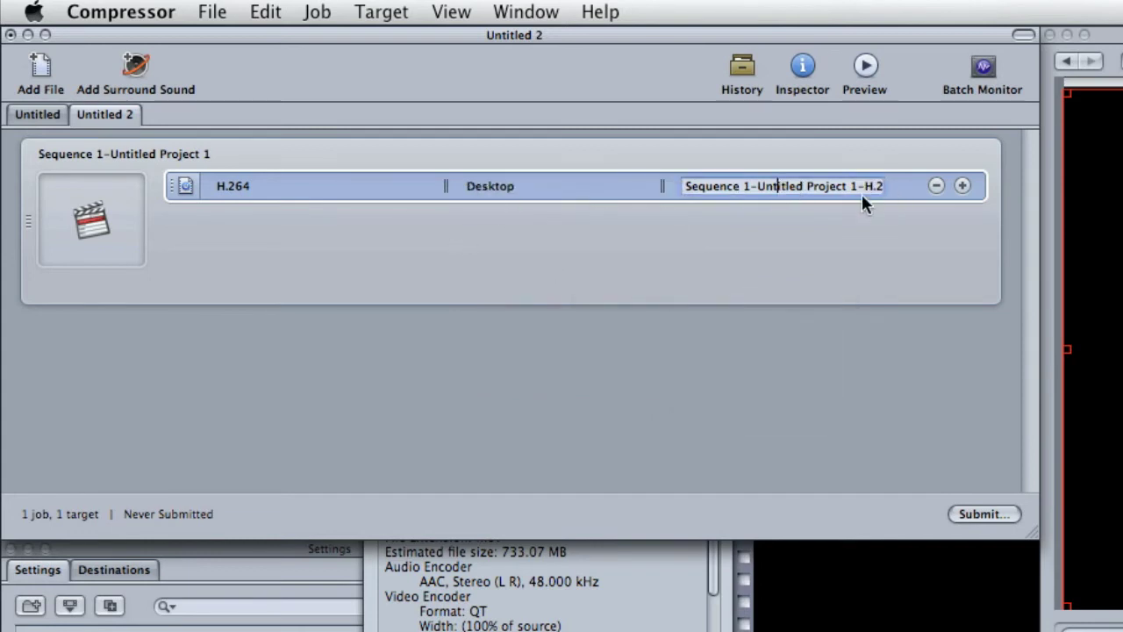
{"action": "left_click_drag", "start_coordinate": [855, 187], "coordinate": [691, 188]}
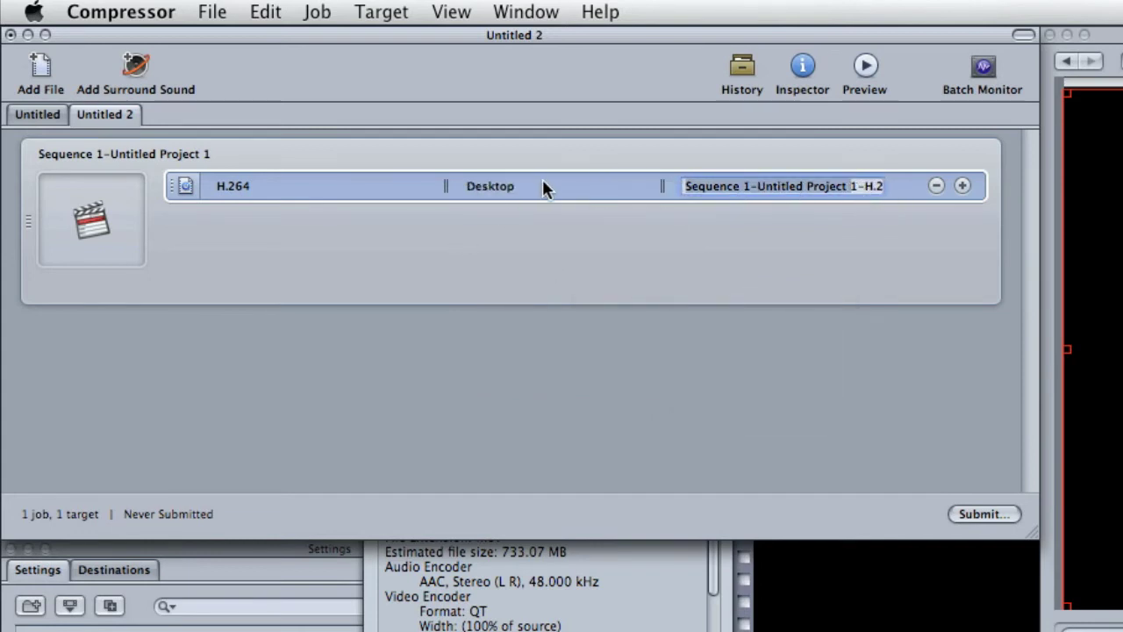
{"action": "key", "text": "BackSpace"}
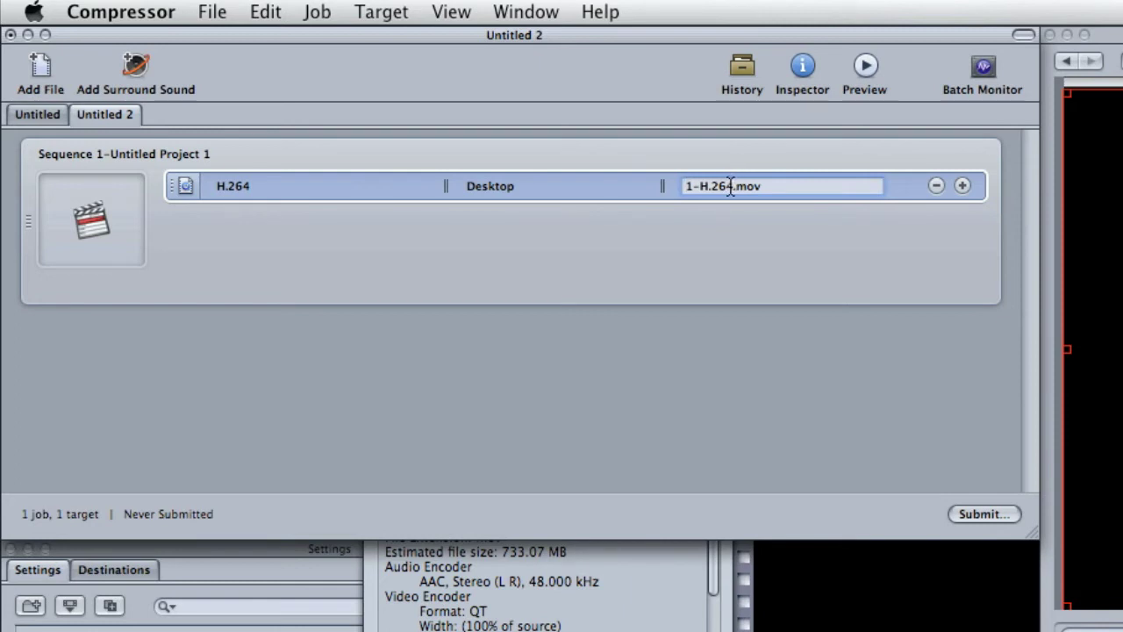
{"action": "left_click_drag", "start_coordinate": [734, 186], "coordinate": [581, 181]}
{"action": "key", "text": "BackSpace"}
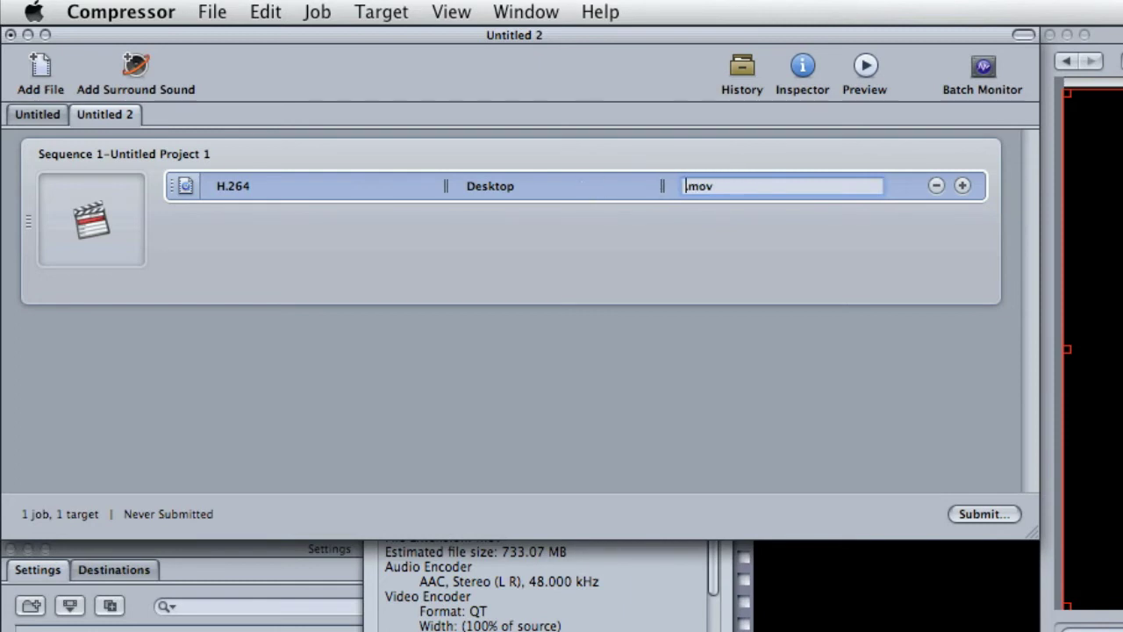
{"action": "type", "text": "YOu"}
{"action": "key", "text": "BackSpace"}
{"action": "key", "text": "BackSpace"}
{"action": "type", "text": "ouTubeHD"}
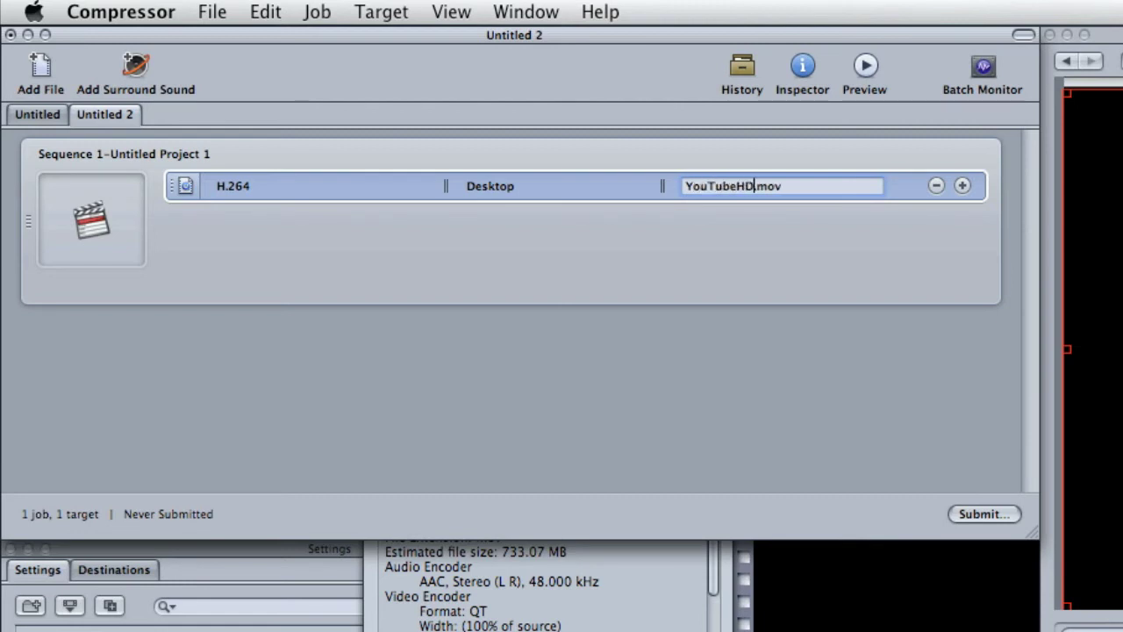
Step: Submit the batch to This Computer at High priority
{"action": "left_click", "coordinate": [994, 514]}
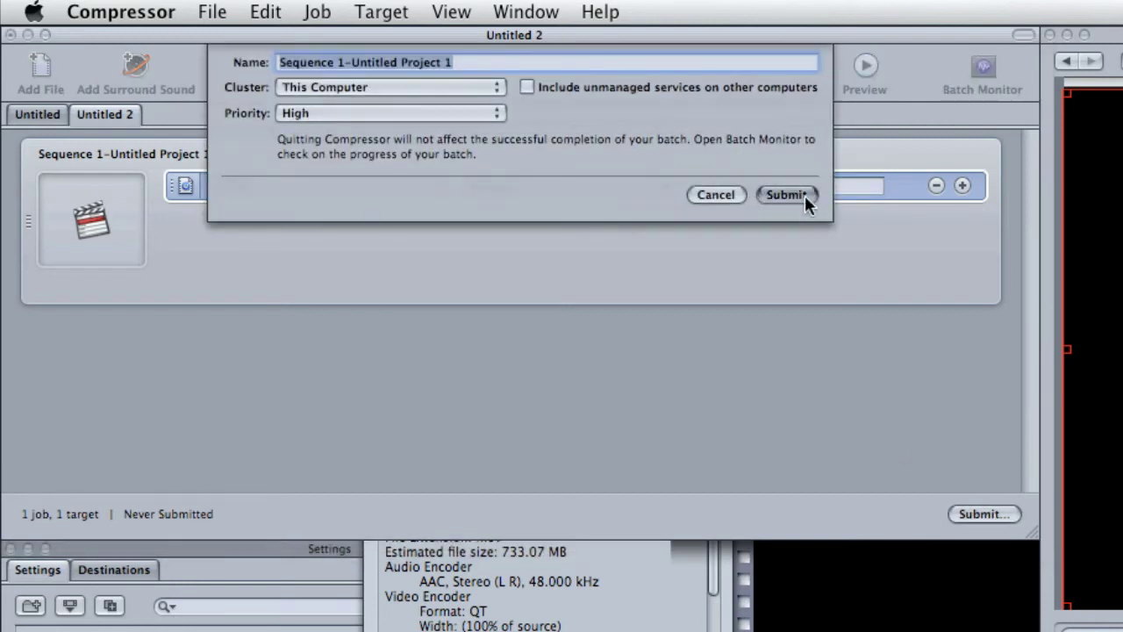
{"action": "left_click", "coordinate": [804, 195]}
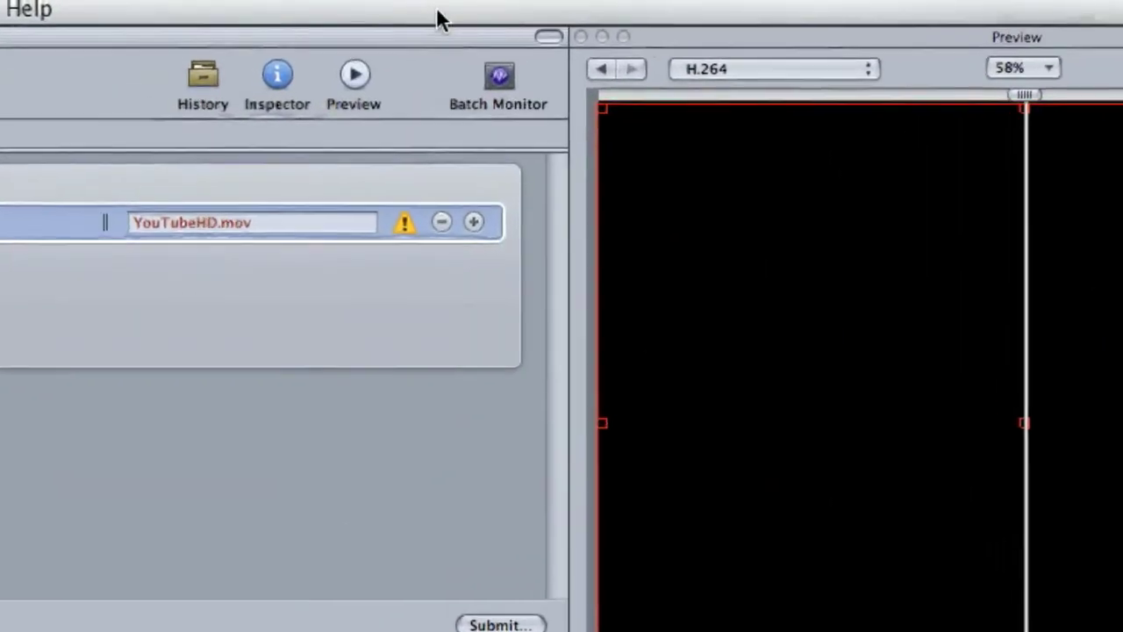
Step: Show This Computer's batches in Batch Monitor and expand the Sequence 1 batch to list its job
{"action": "left_click", "coordinate": [503, 93]}
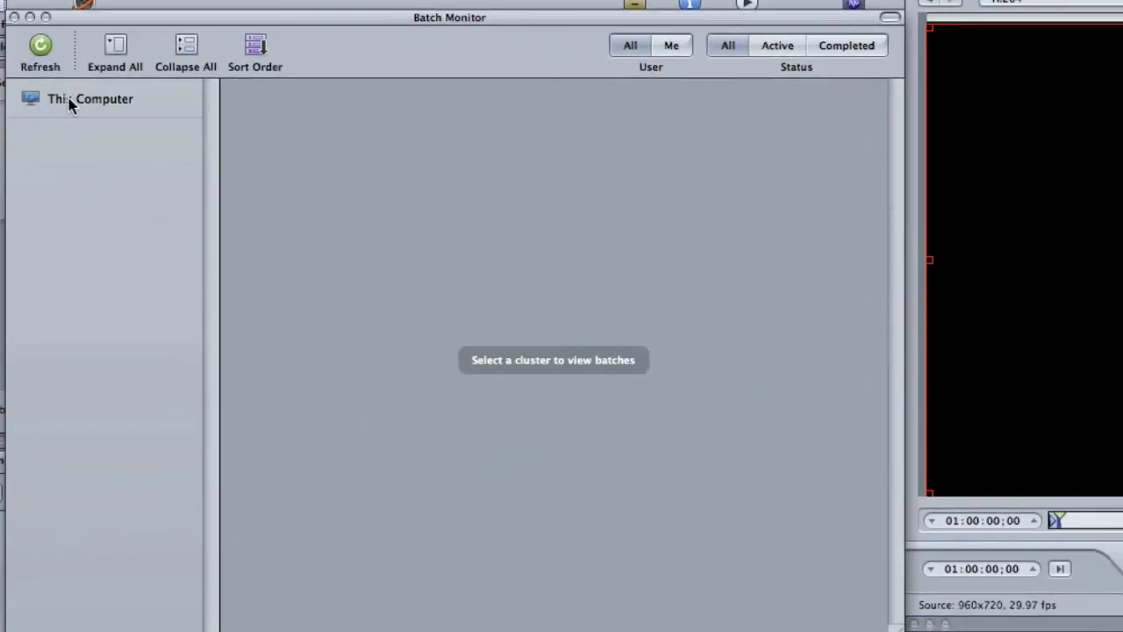
{"action": "left_click", "coordinate": [70, 102]}
{"action": "left_click", "coordinate": [244, 132]}
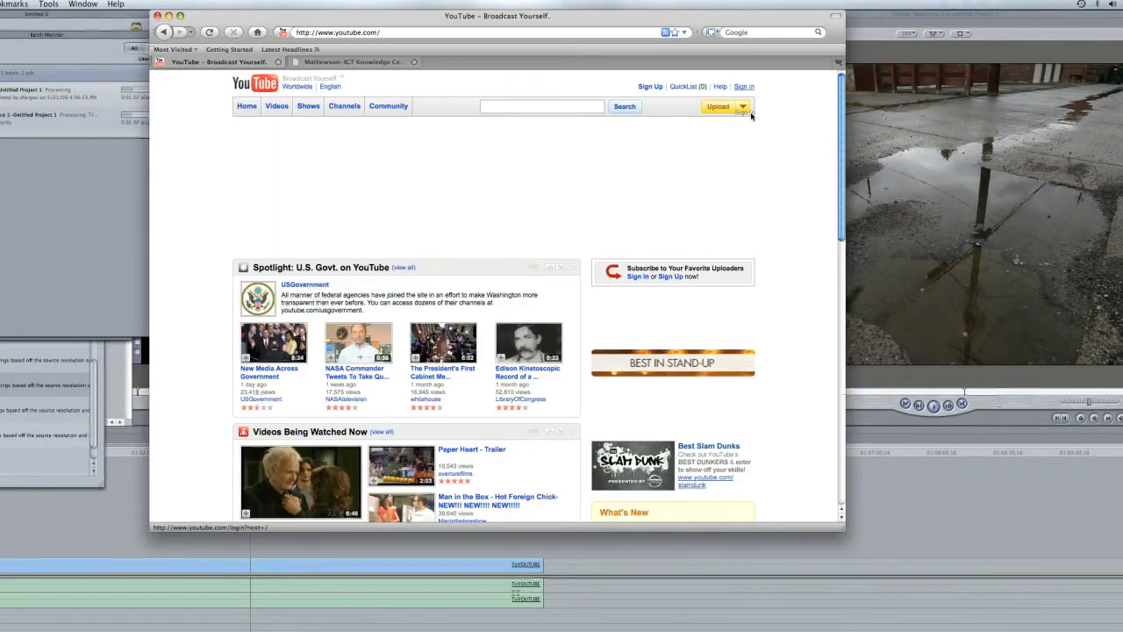
Step: Show YouTube's Upload dropdown options, including Upload Video File
{"action": "left_click", "coordinate": [743, 111]}
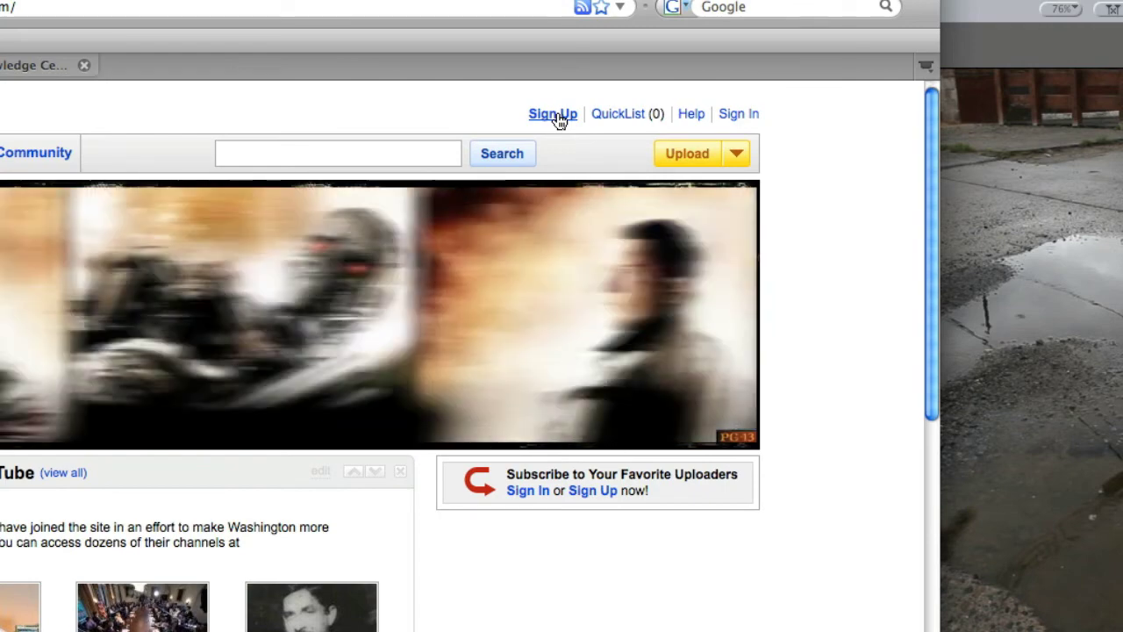
{"action": "mouse_move", "coordinate": [664, 158]}
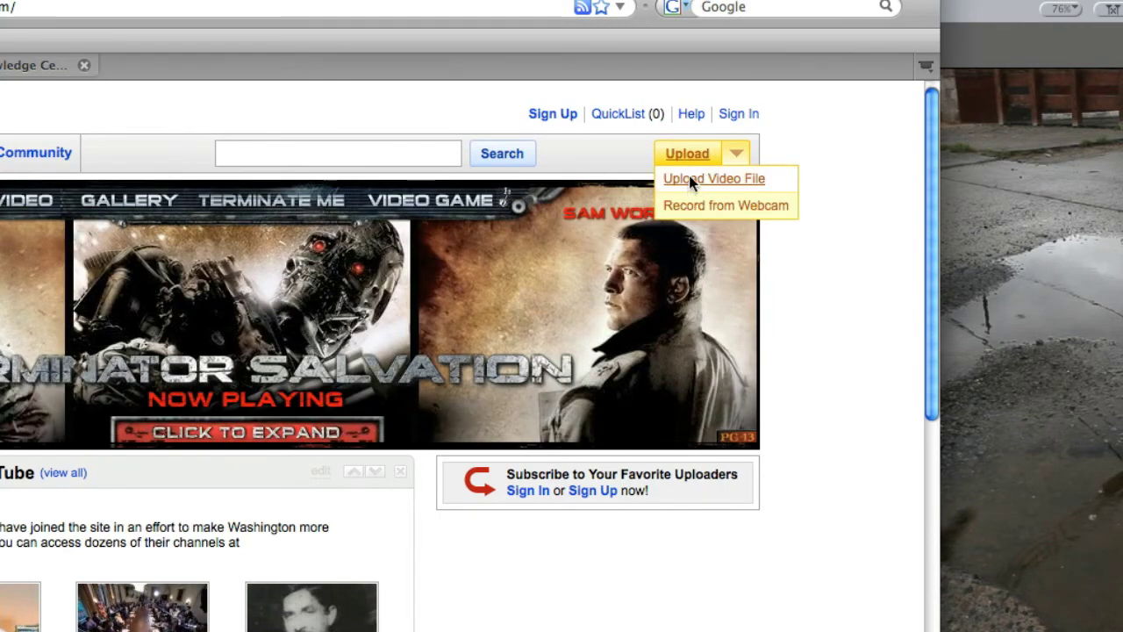